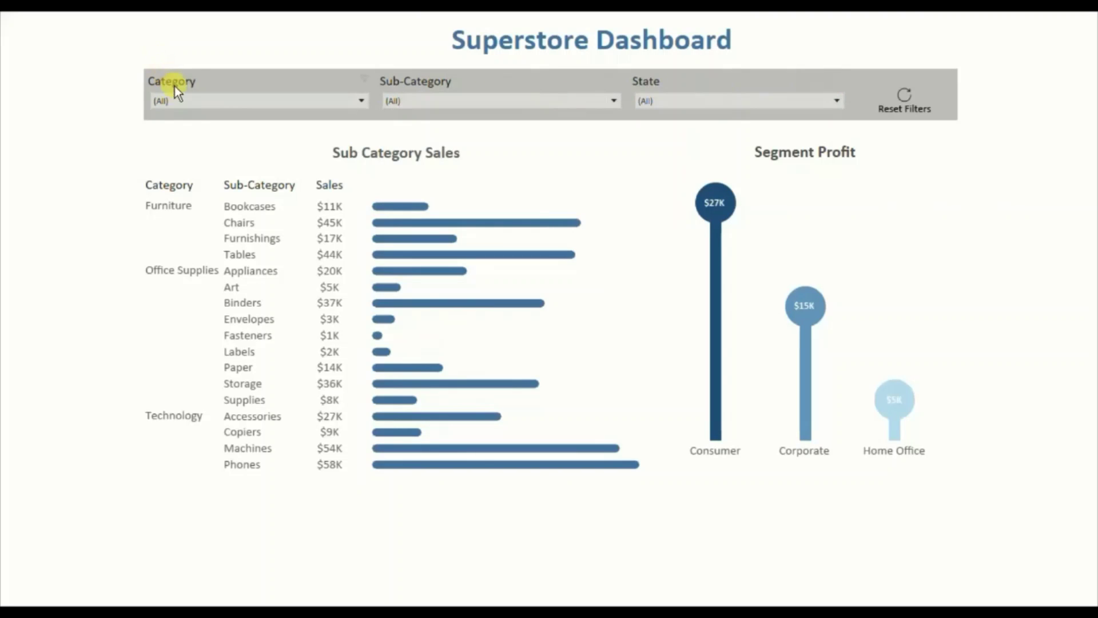
Step: Exclude Furniture from Category, Accessories from Sub-Category and Alabama from State
left_click(318, 101)
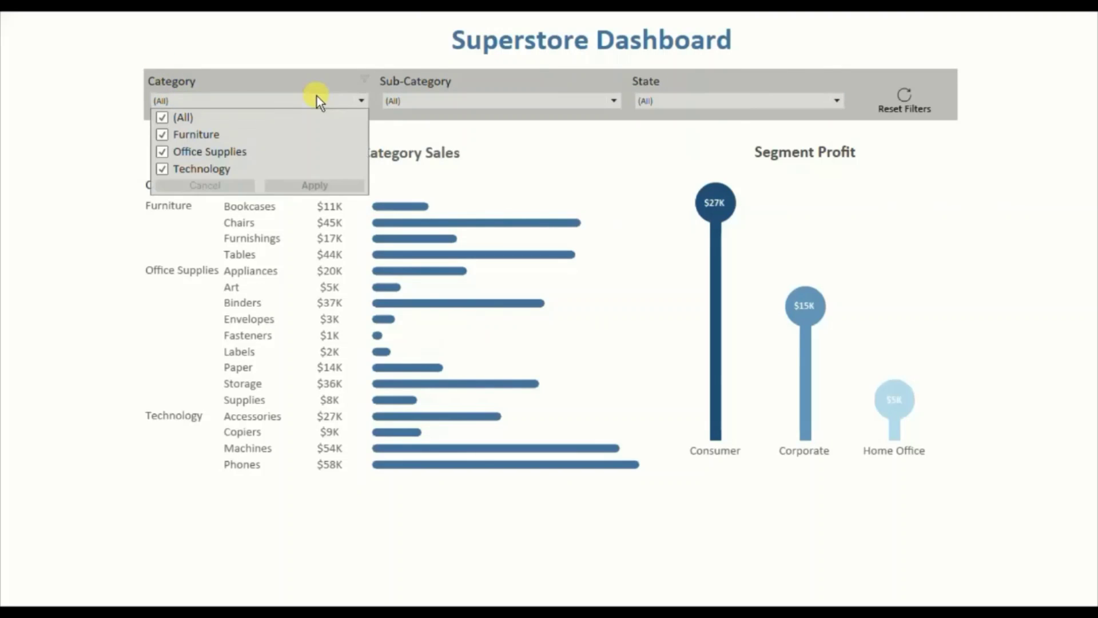
left_click(164, 136)
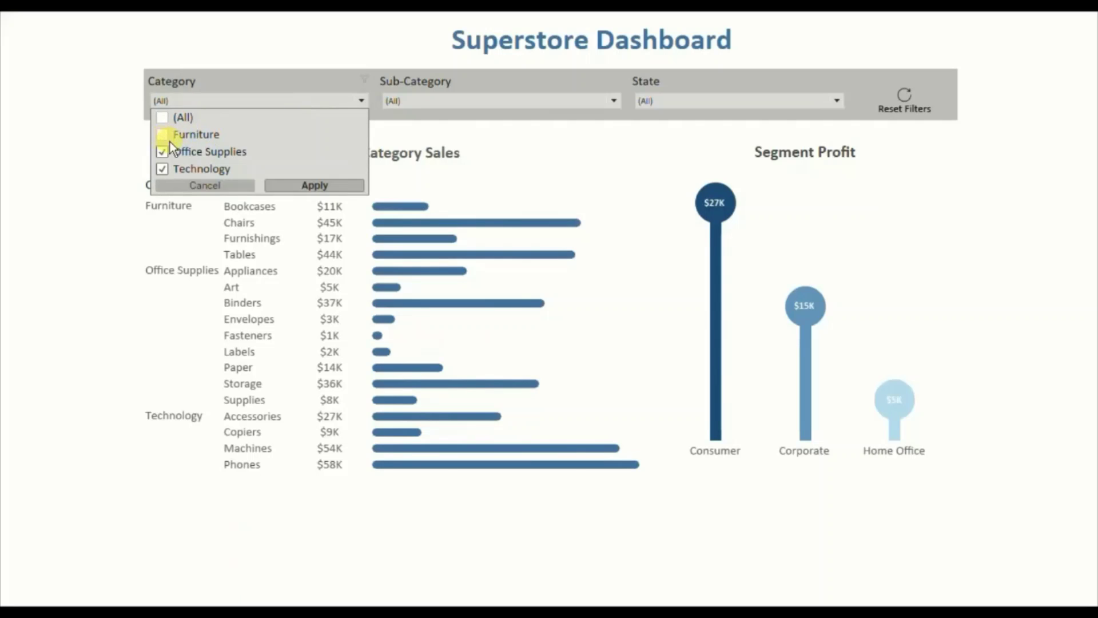
left_click(291, 183)
left_click(516, 102)
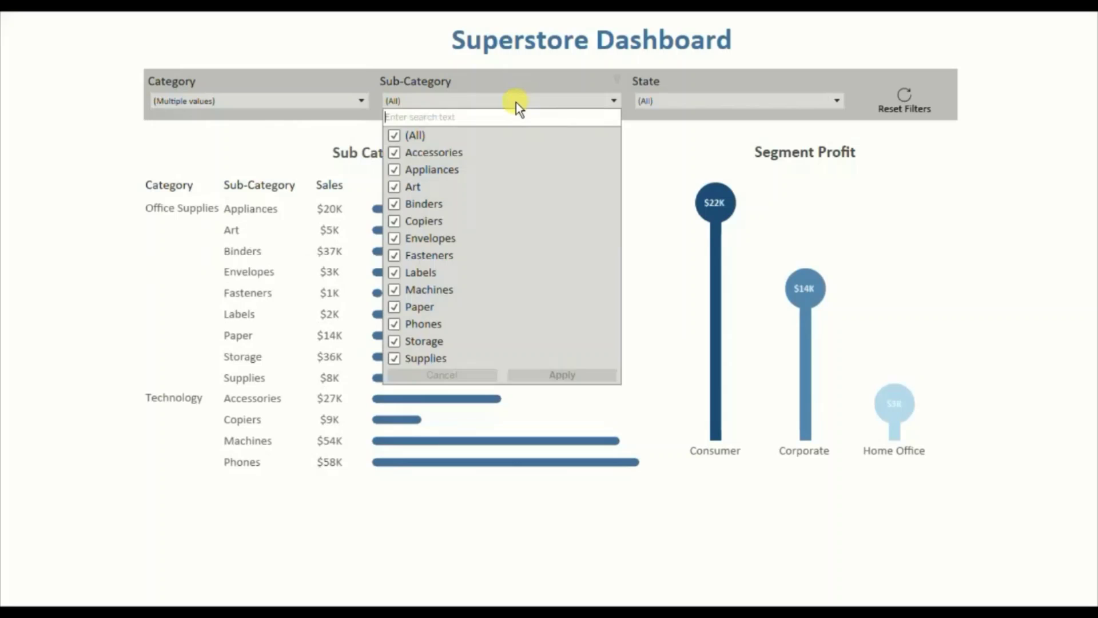
left_click(395, 153)
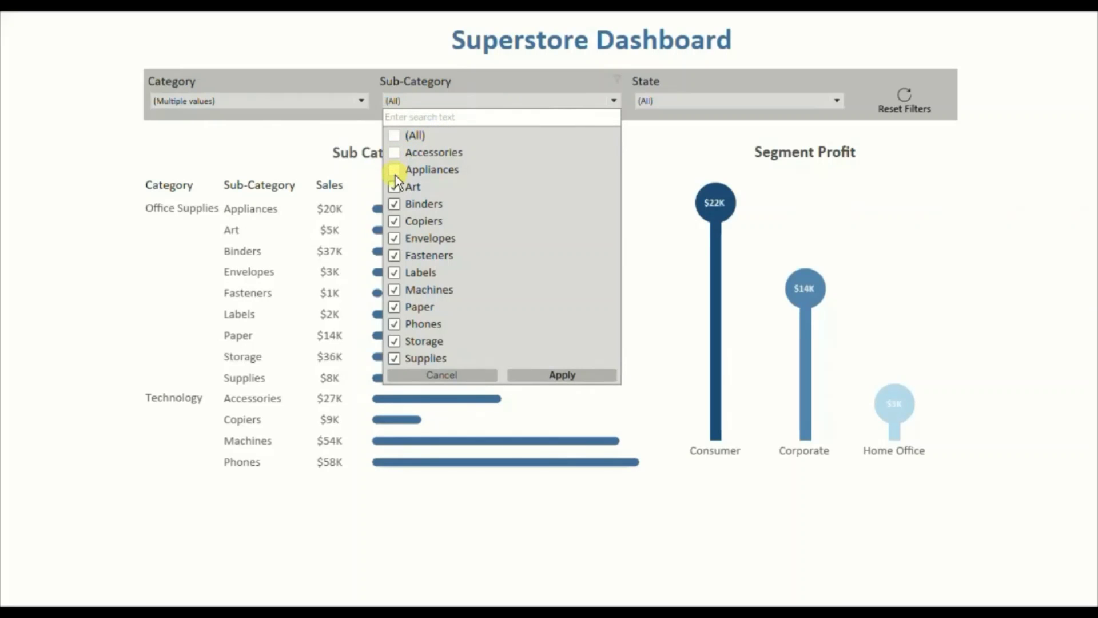
left_click(563, 378)
left_click(676, 103)
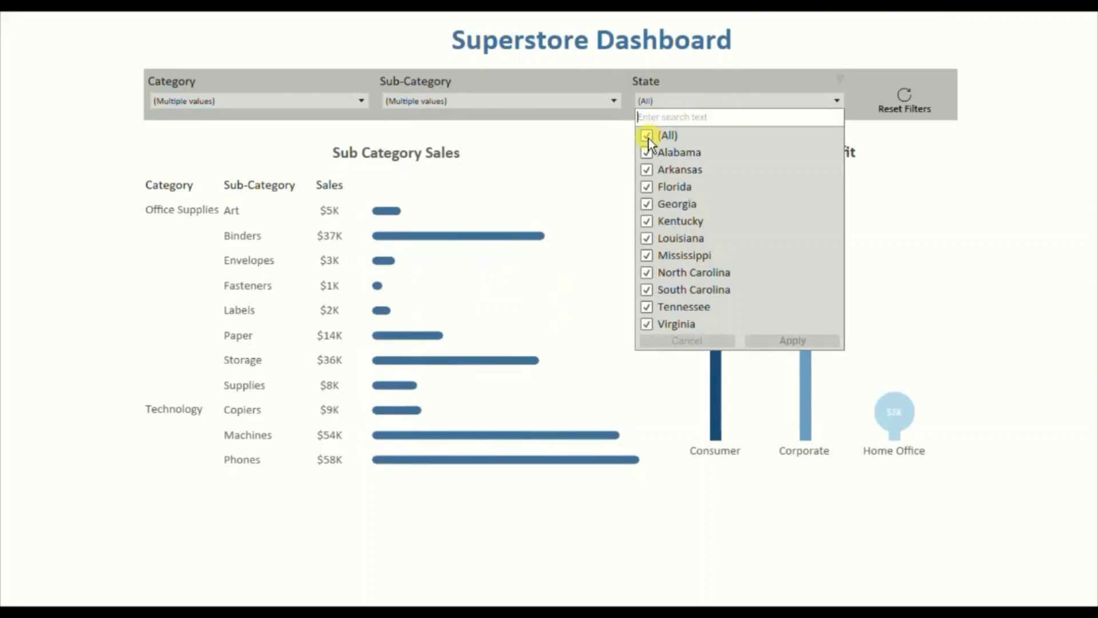
left_click(647, 153)
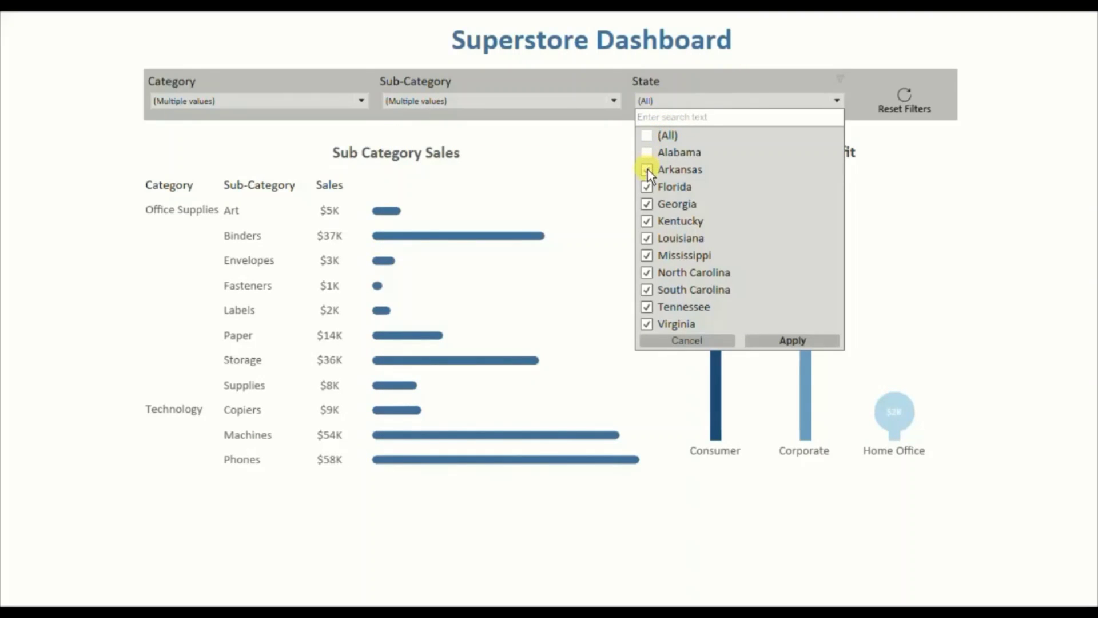
left_click(768, 339)
left_click(899, 232)
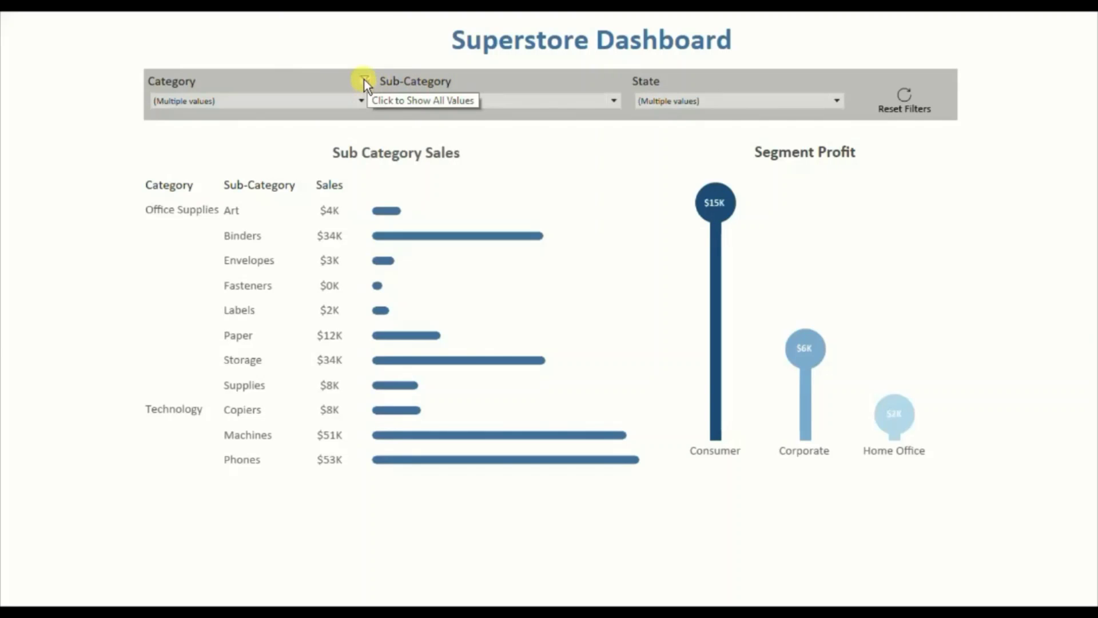
Step: Return the Category, Sub-Category and State filters to all values
left_click(366, 80)
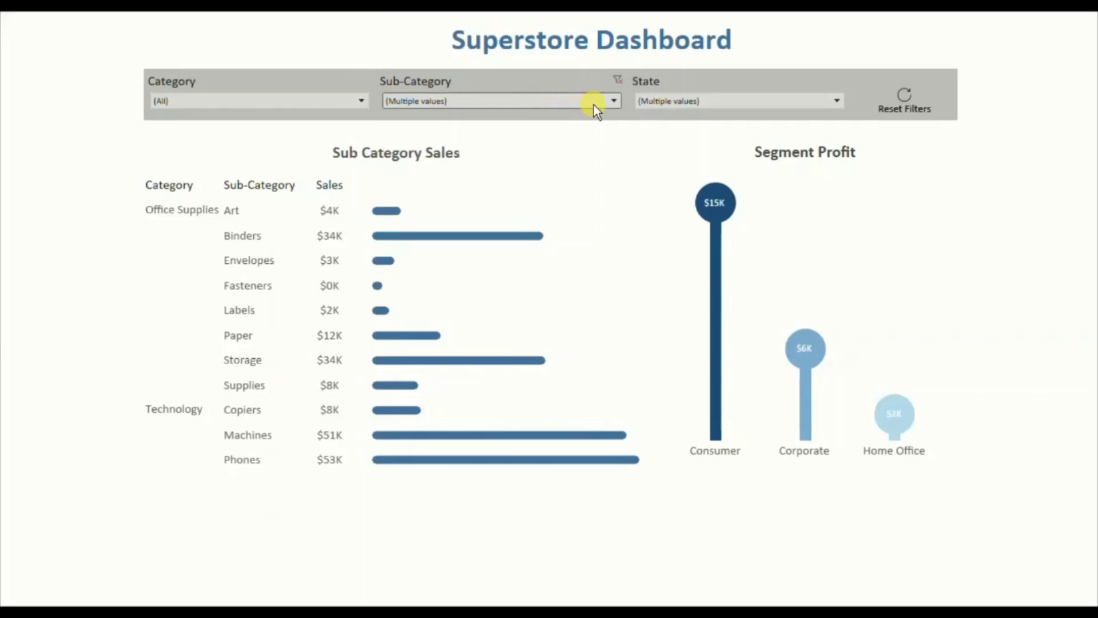
left_click(615, 102)
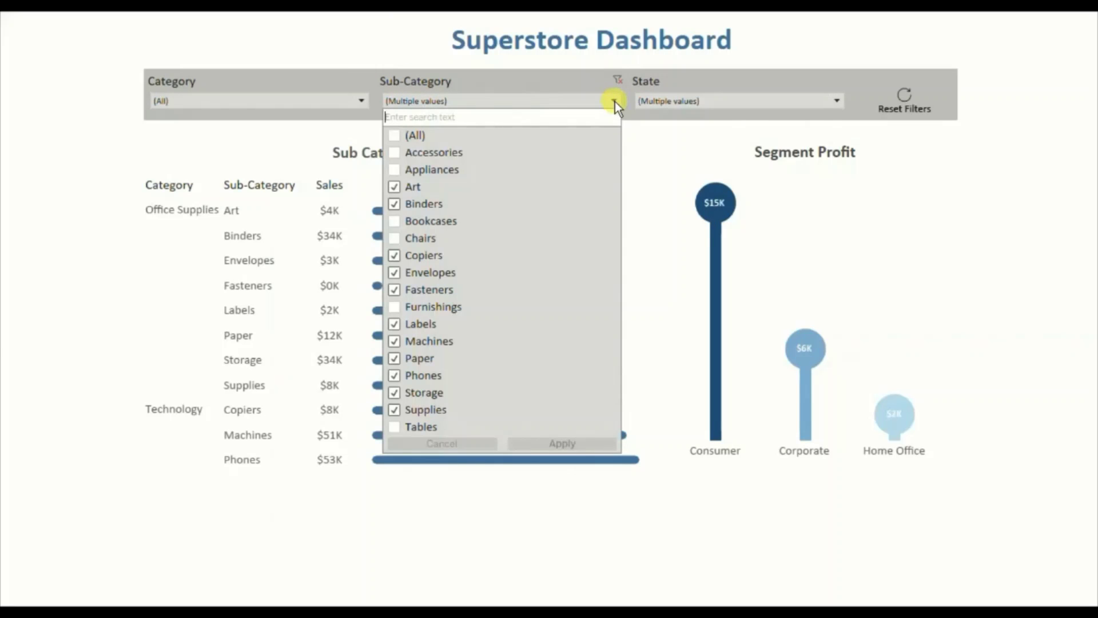
left_click(394, 136)
left_click(572, 444)
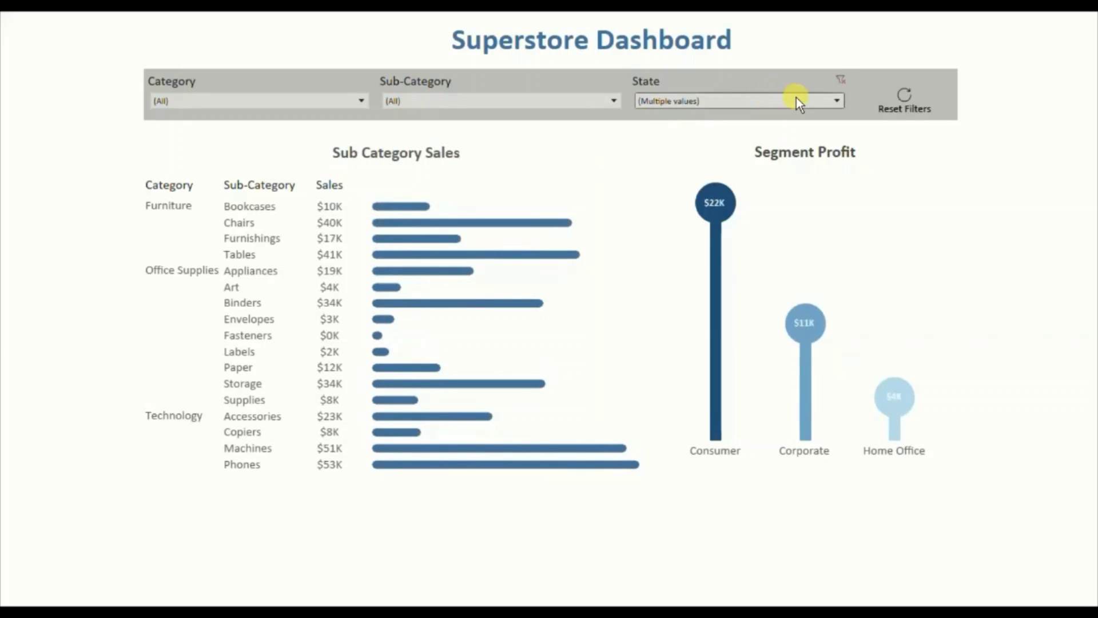
left_click(838, 80)
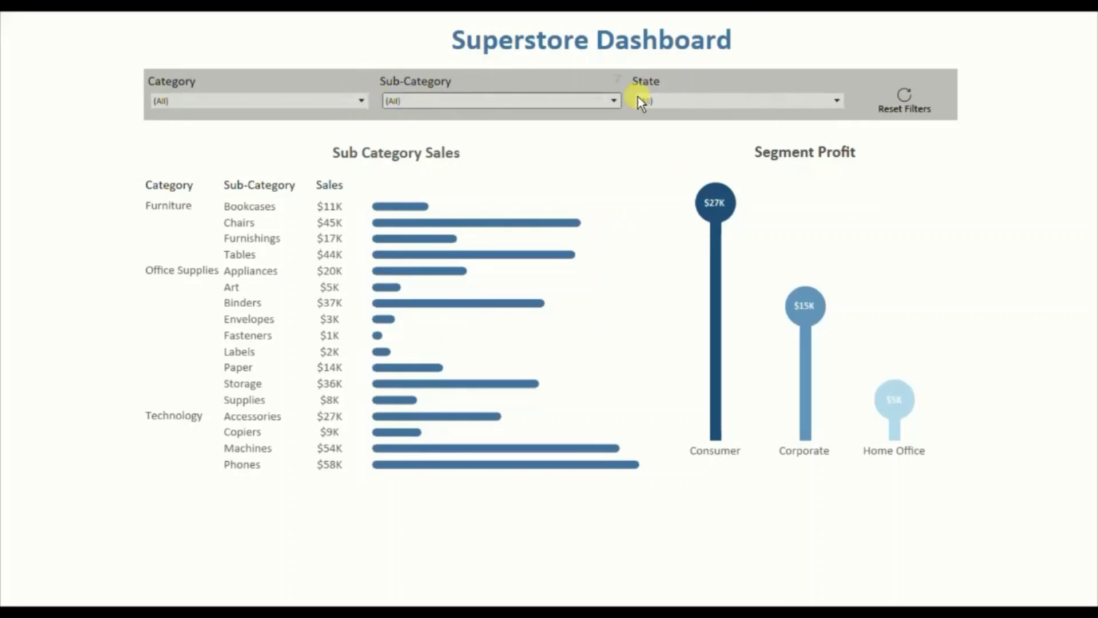
Step: Exclude Furniture from Category and Accessories from Sub-Category again
left_click(361, 102)
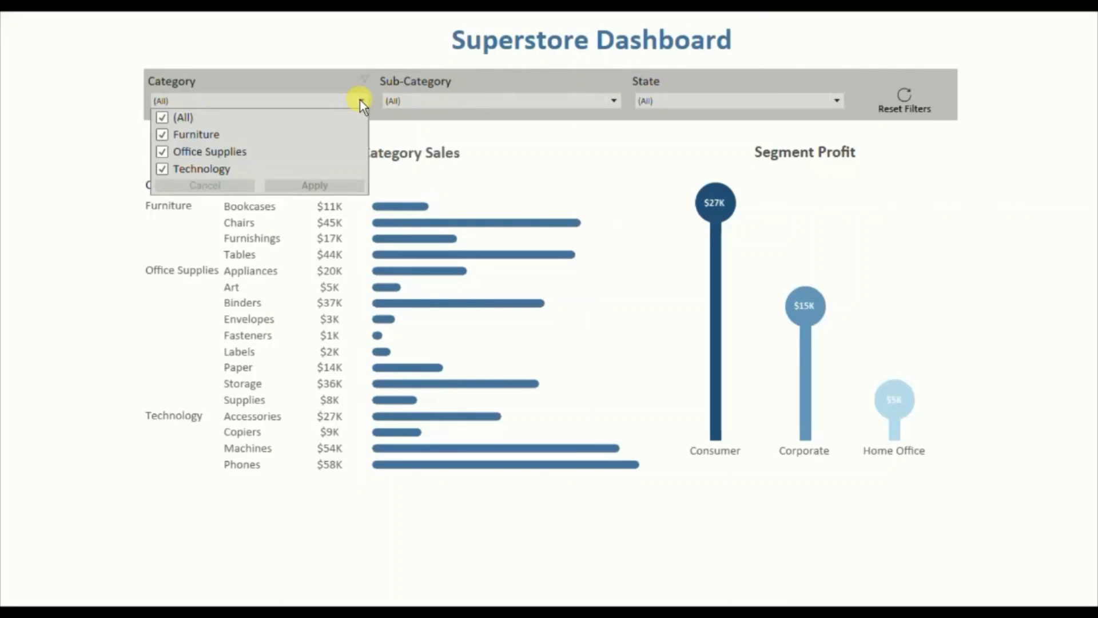
left_click(161, 139)
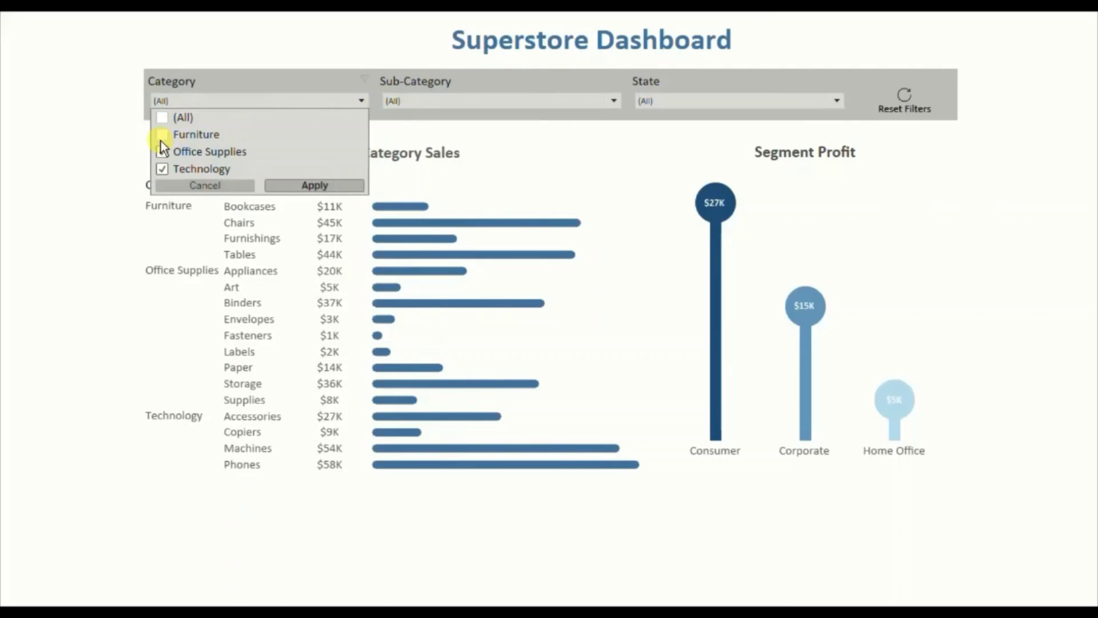
left_click(519, 102)
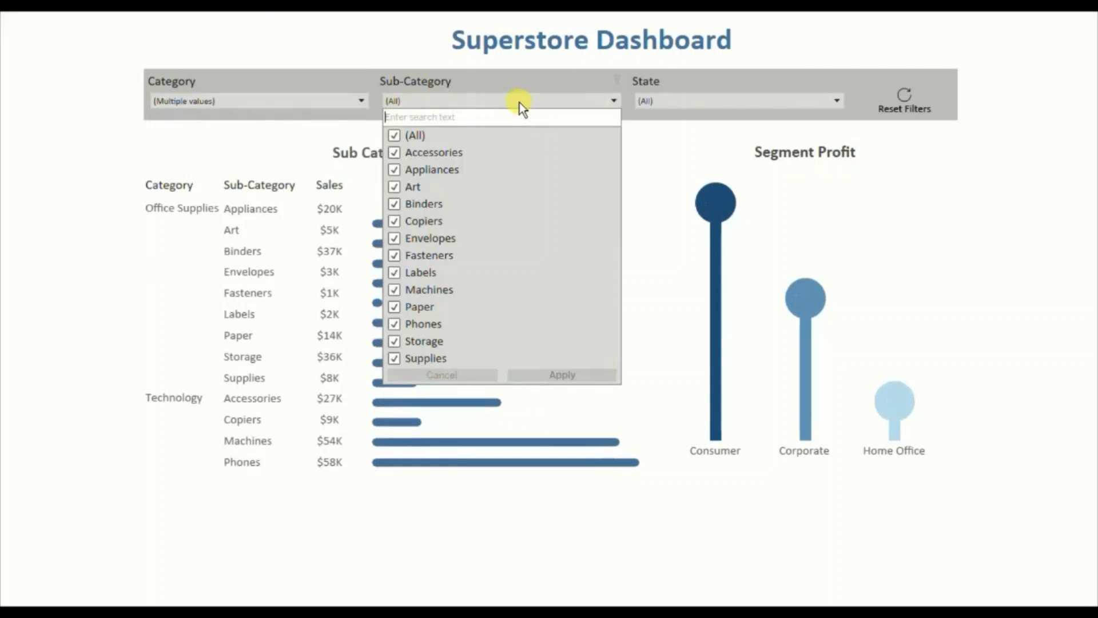
left_click(396, 152)
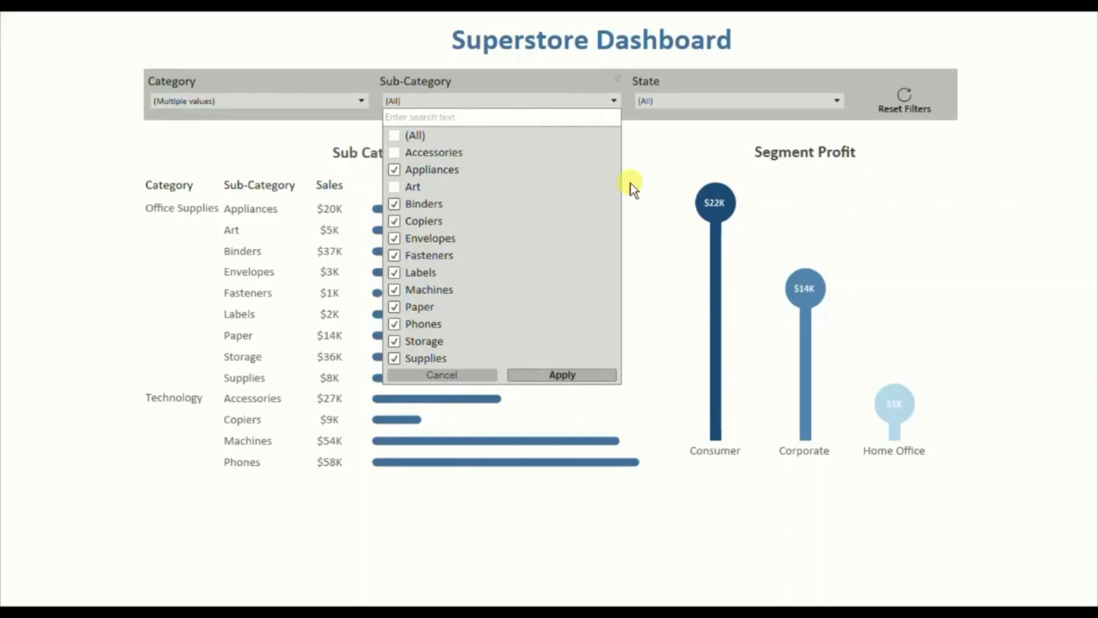
left_click(683, 101)
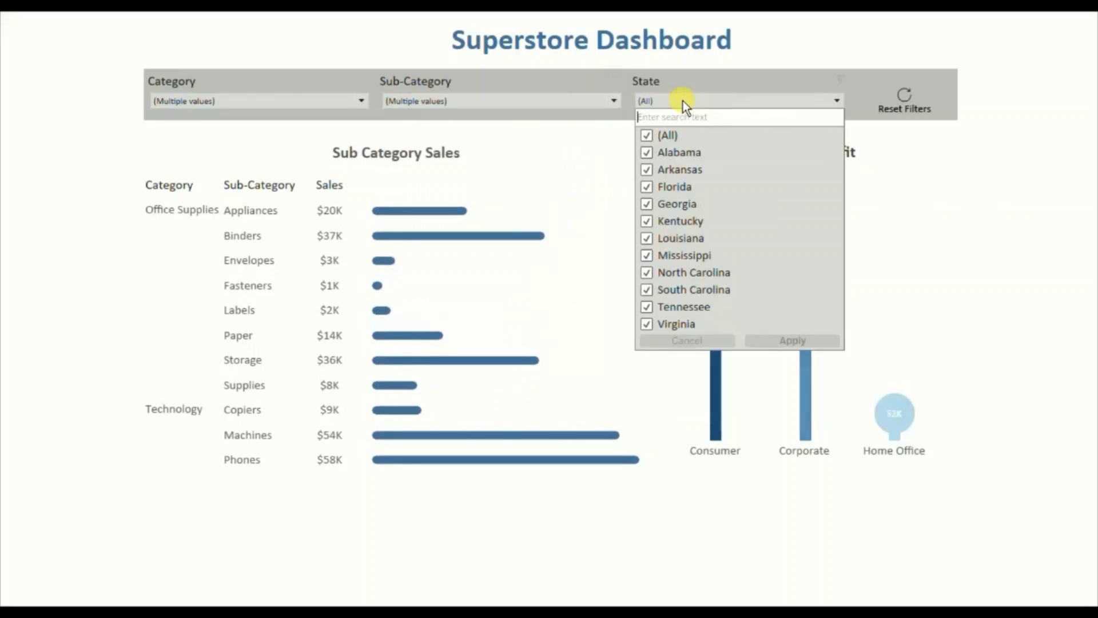
Step: Drop Alabama and Florida from the State filter, then clear every filter at once
left_click(646, 153)
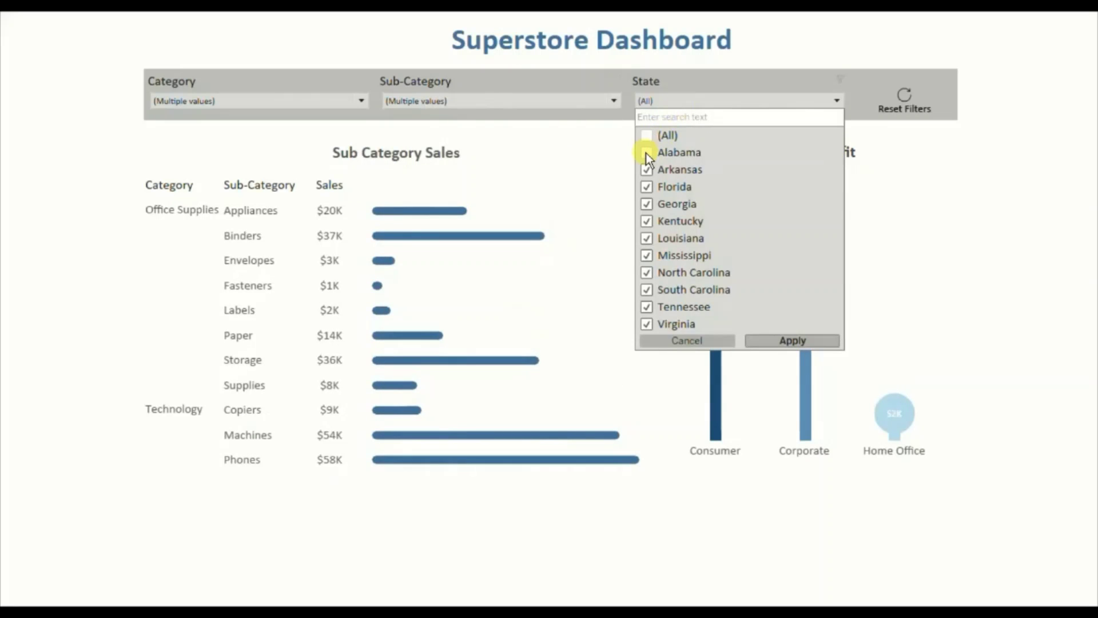
left_click(646, 187)
left_click(760, 341)
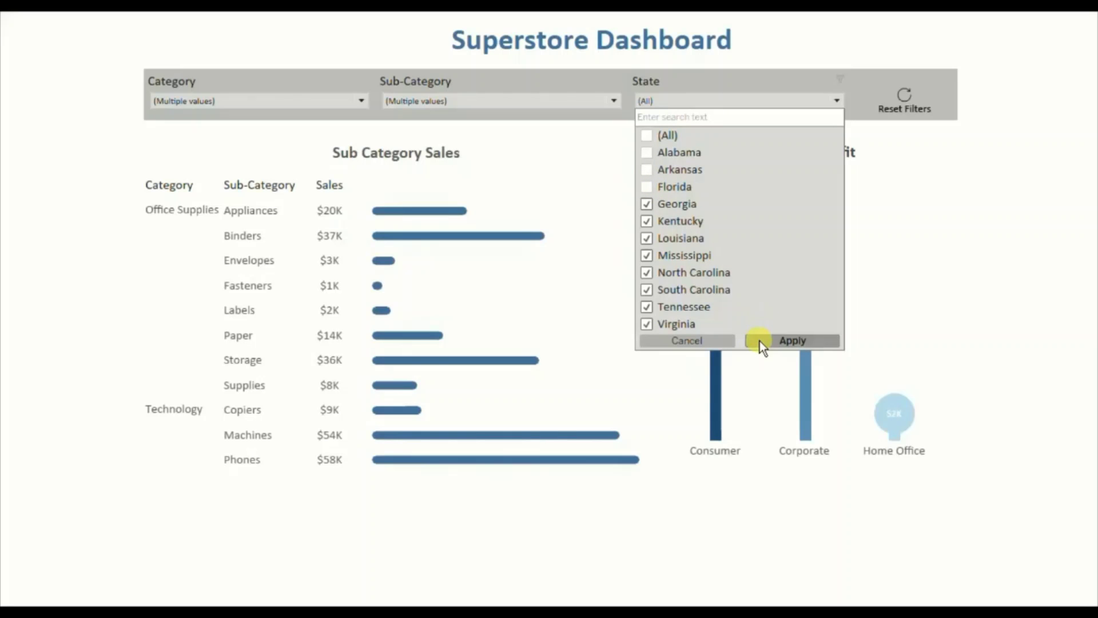
left_click(911, 223)
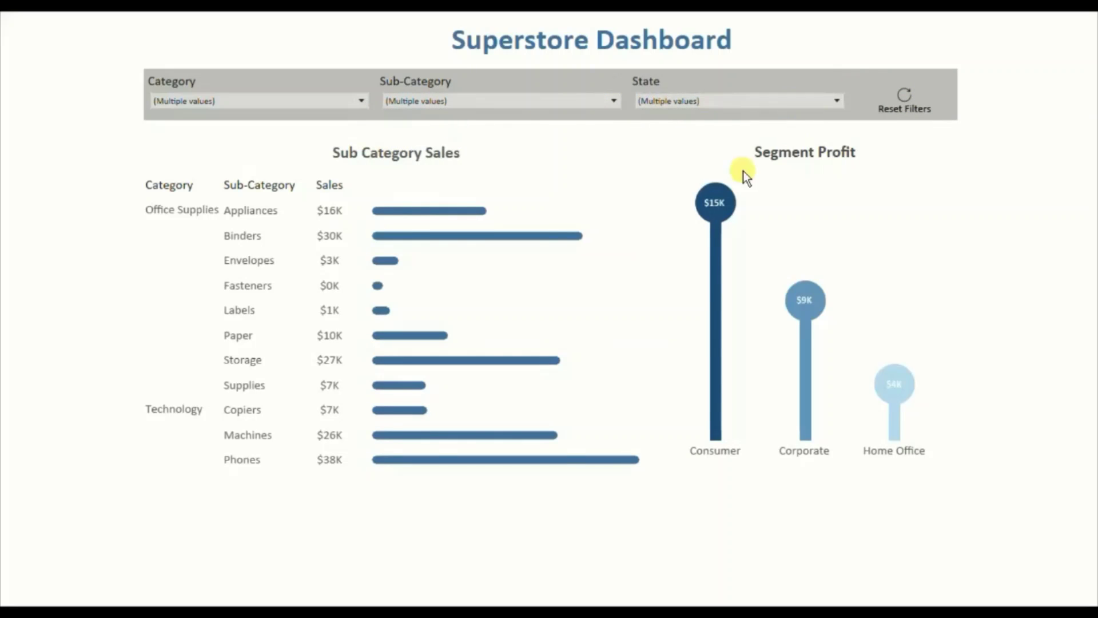
mouse_move(733, 289)
left_click(904, 105)
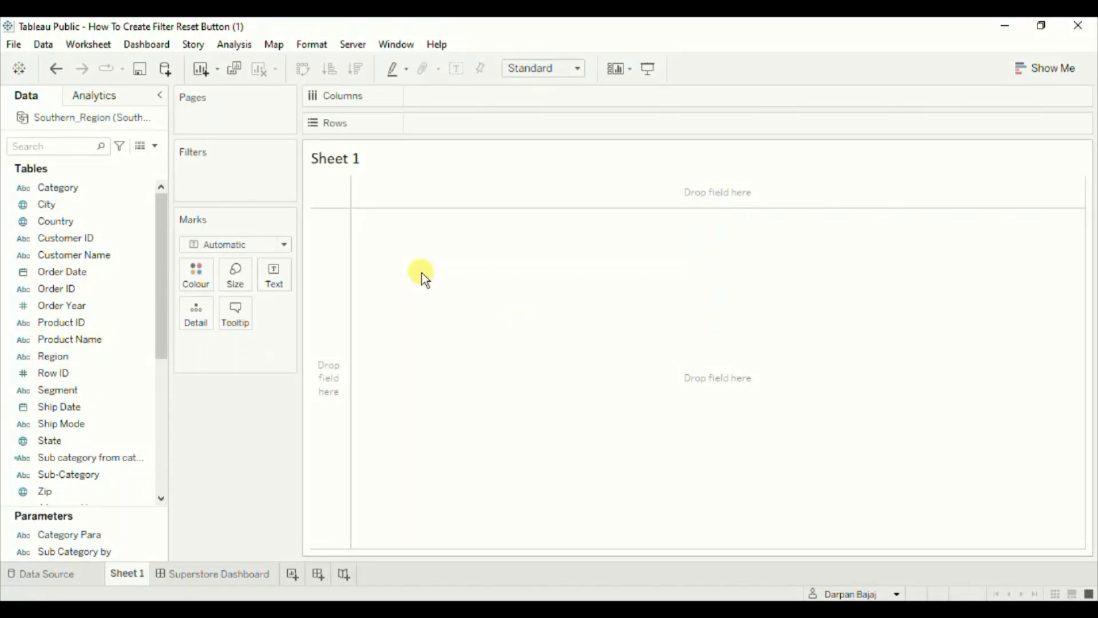
Step: Create a calculated field 'Reset Button' whose formula is the string 'Reset'
left_click(156, 147)
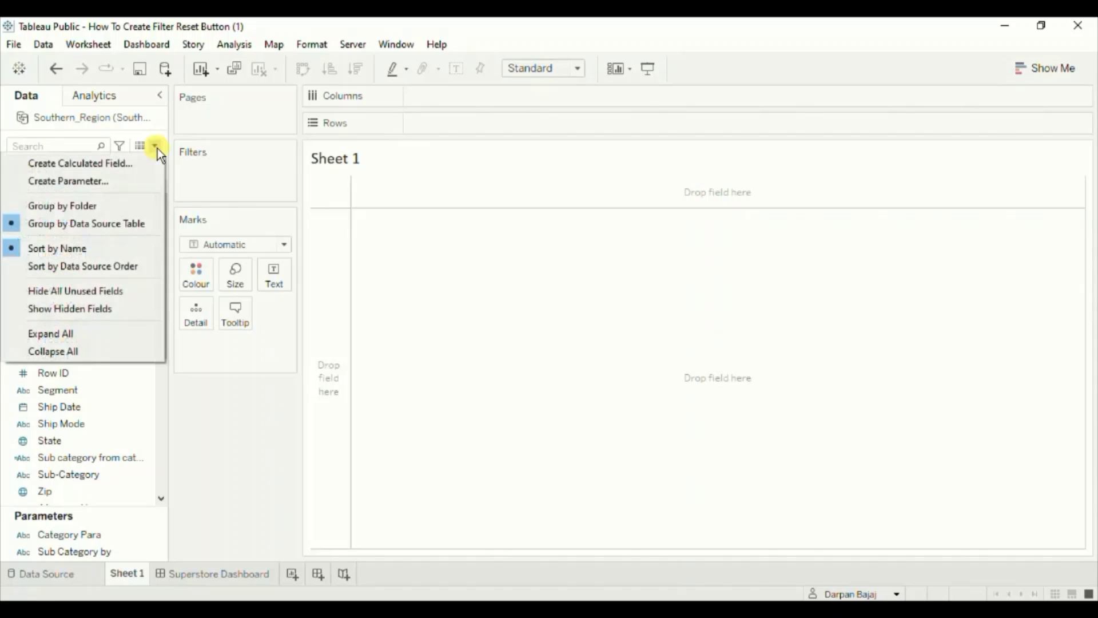
left_click(114, 164)
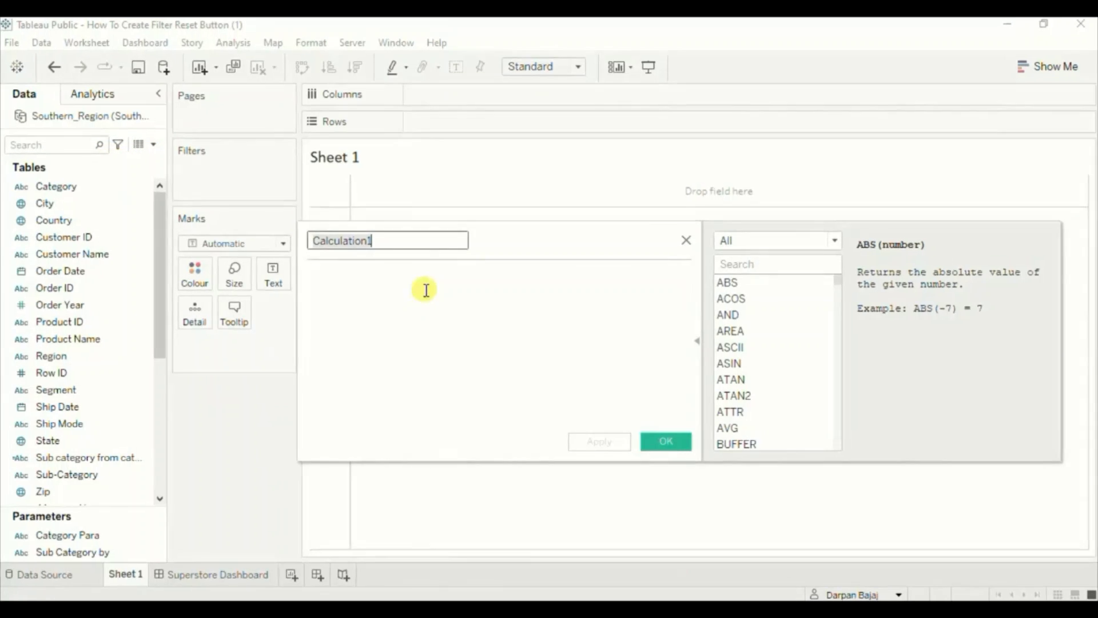
type("Reset ")
type("Button")
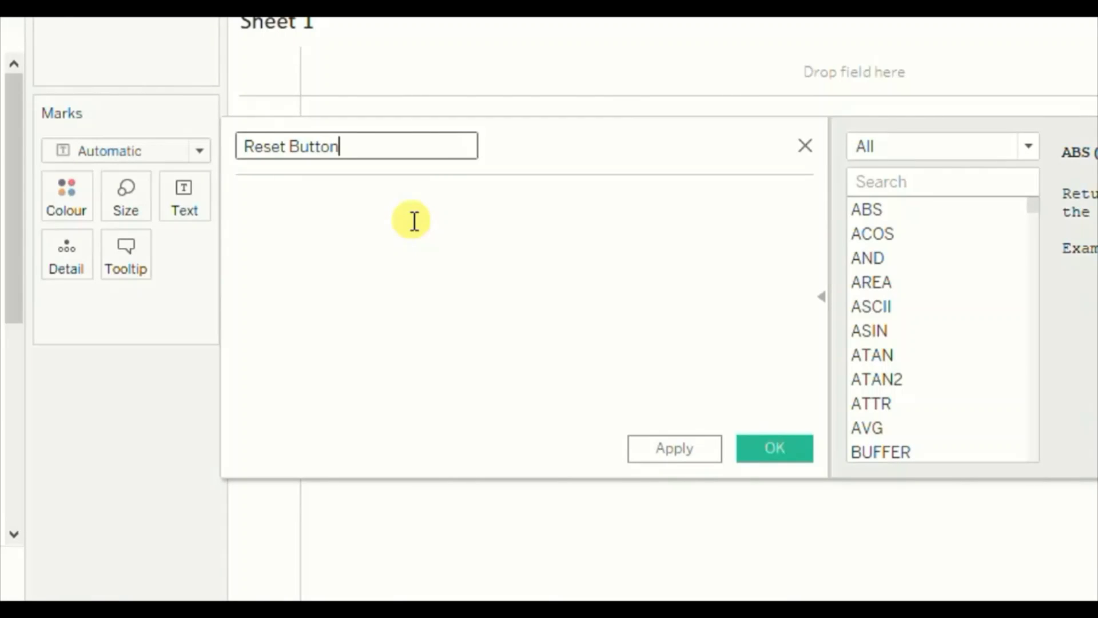
left_click(414, 221)
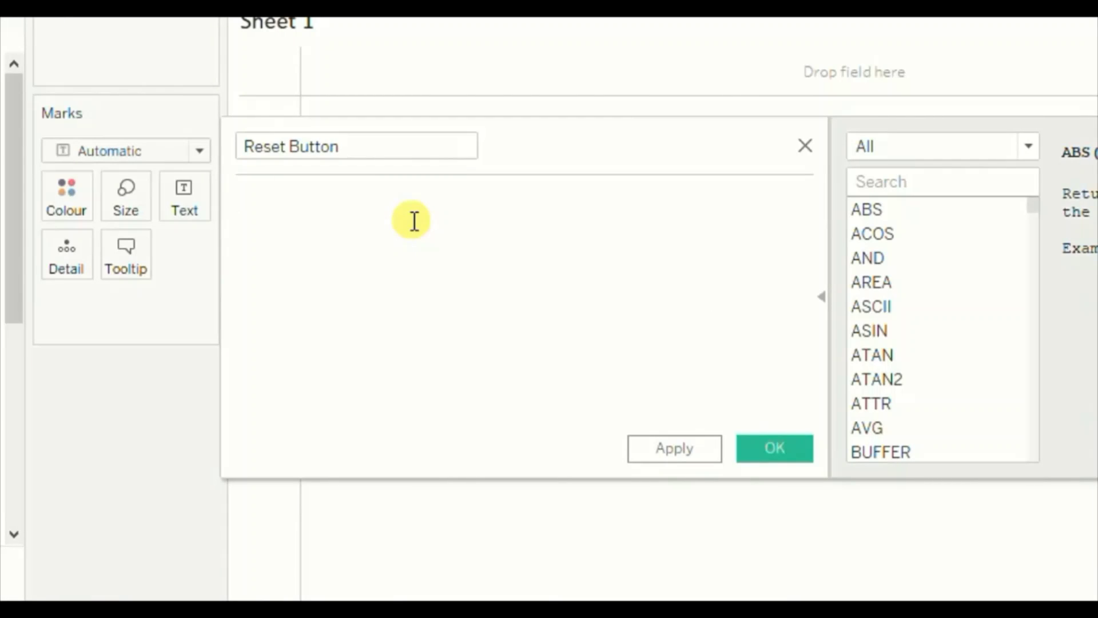
type("'Reset'")
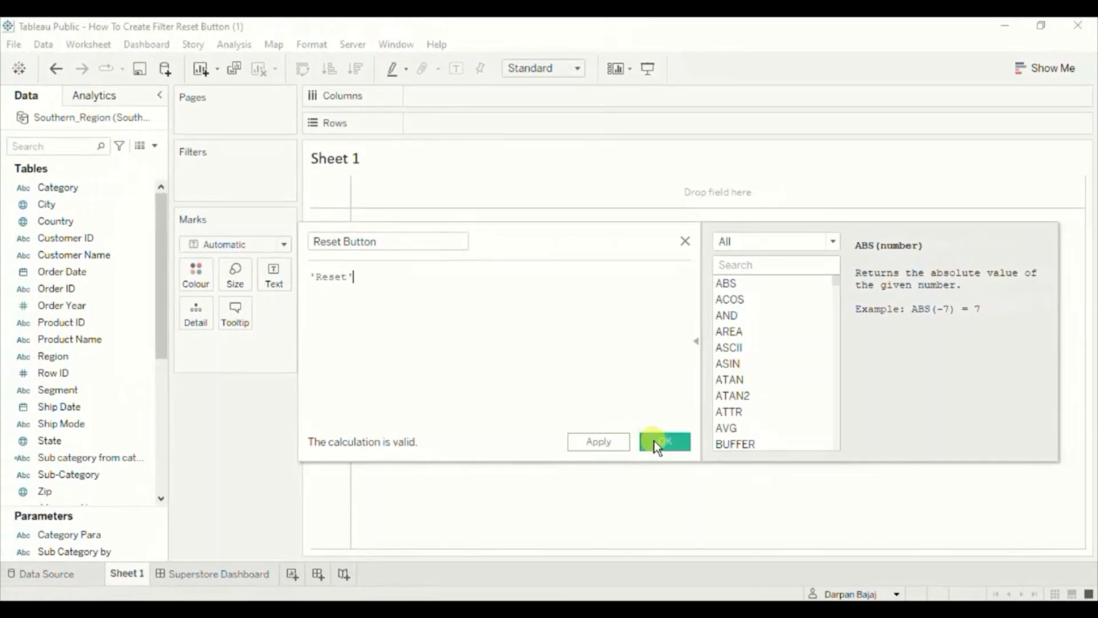
left_click(656, 442)
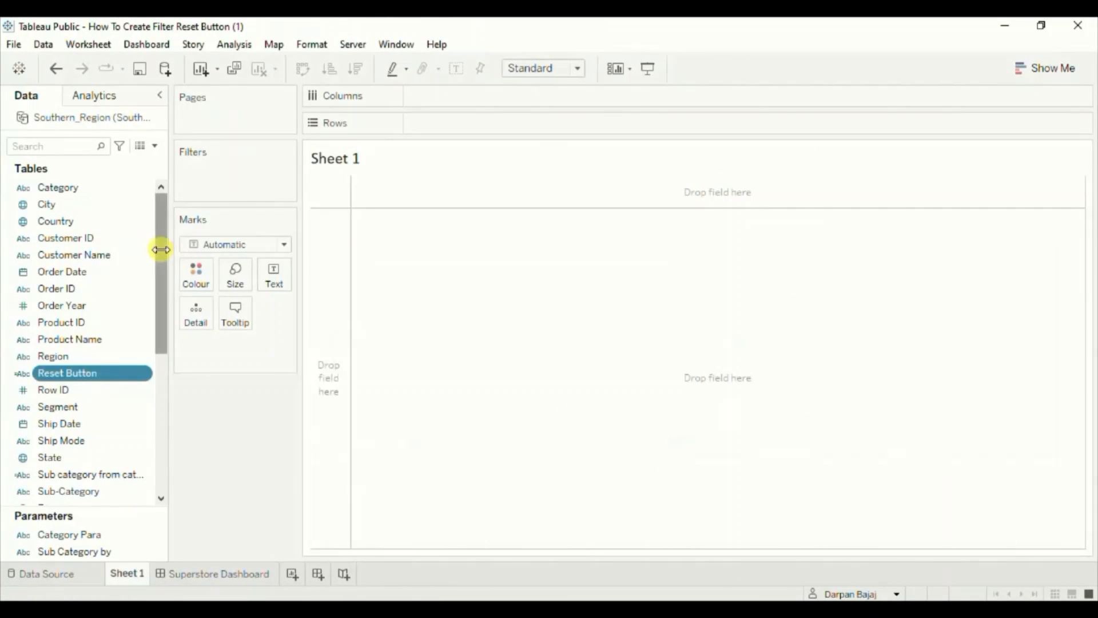
Step: Set marks to Shape, put Reset Button on Shape, and fit the view to Entire View
left_click(220, 243)
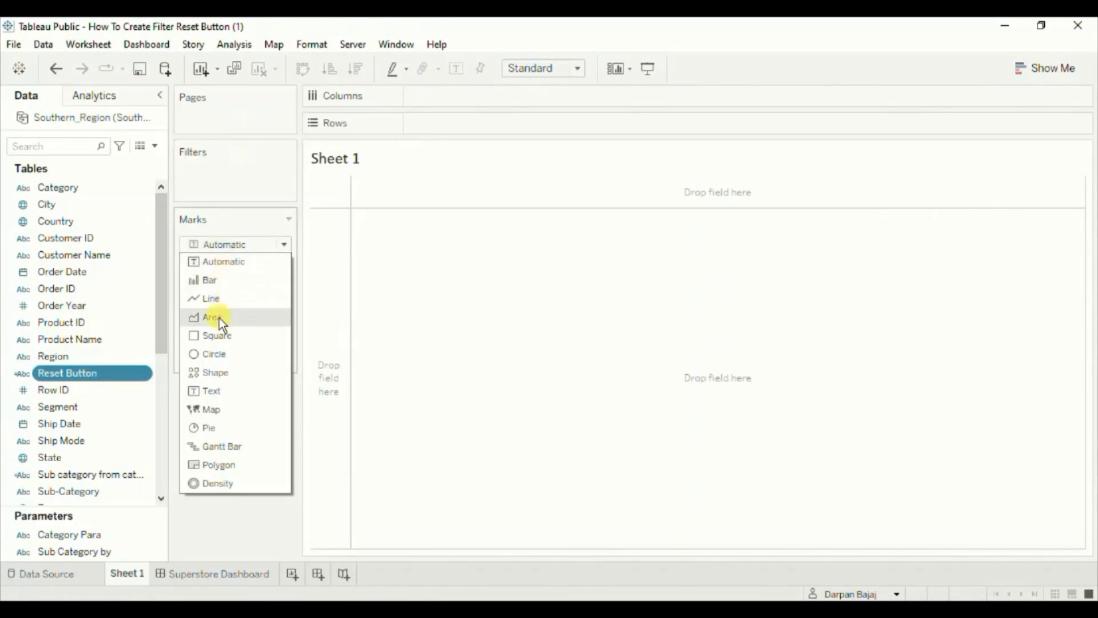
left_click(216, 373)
left_click(70, 390)
left_click(57, 376)
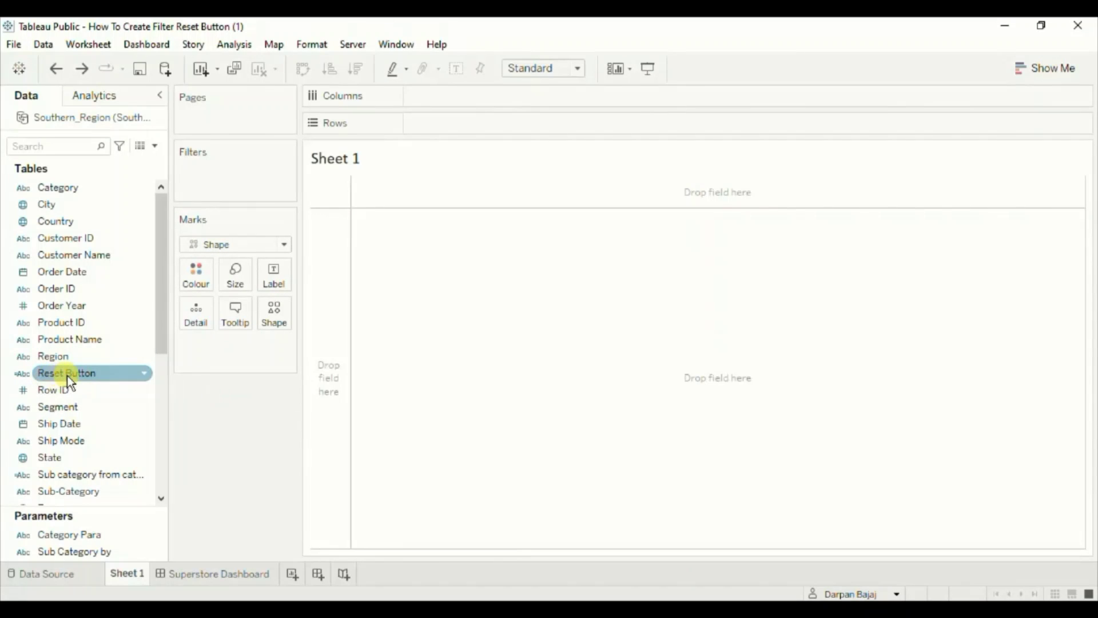
left_click_drag(68, 373, 273, 323)
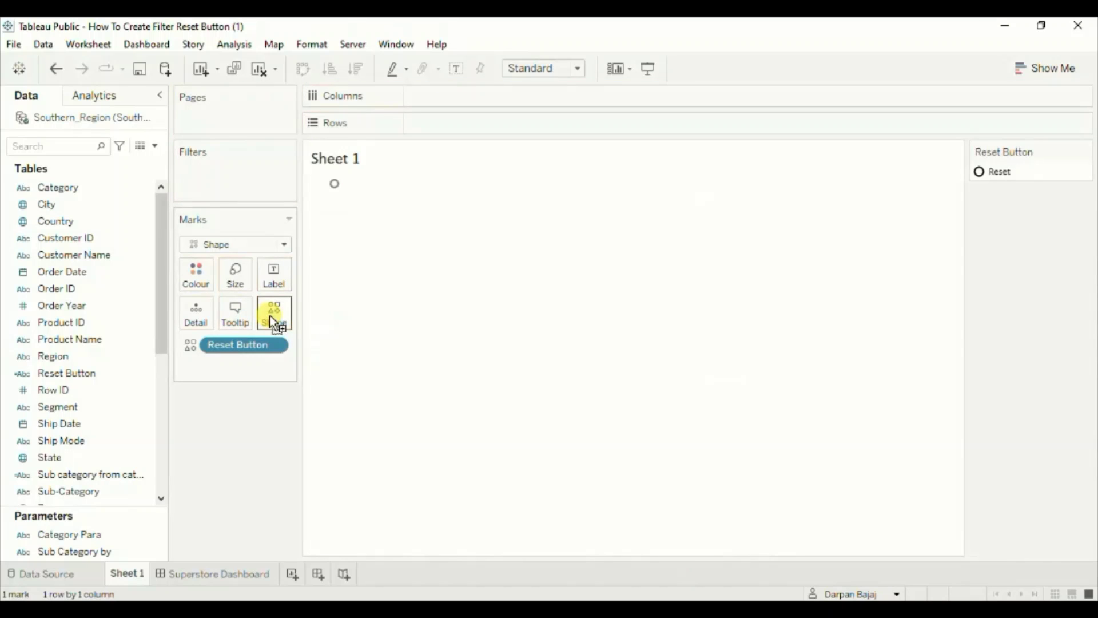
left_click(578, 68)
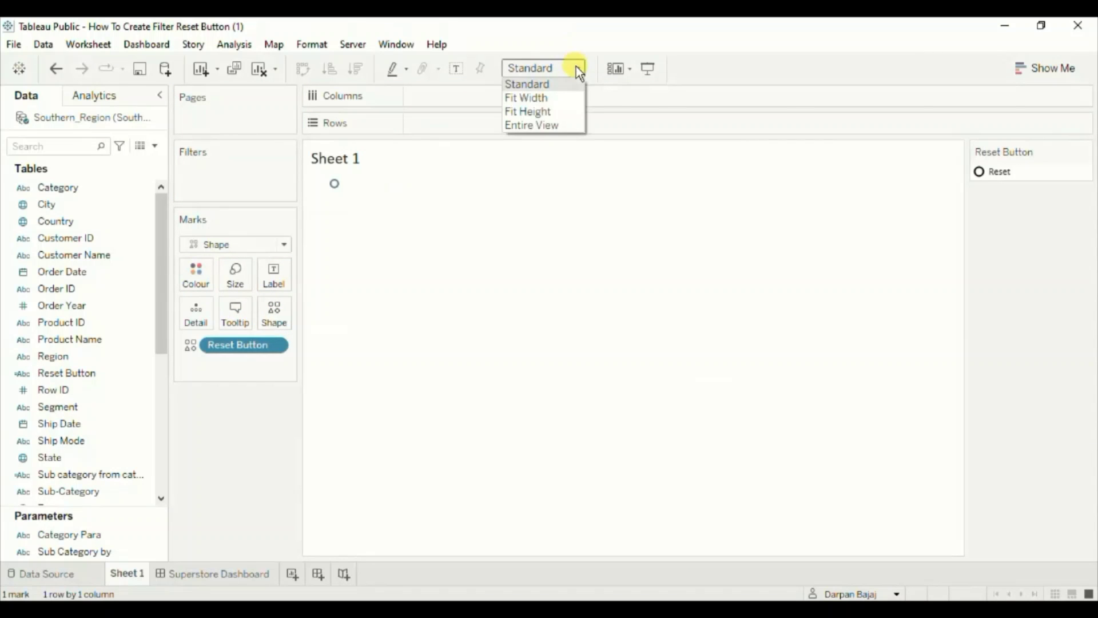
left_click(550, 124)
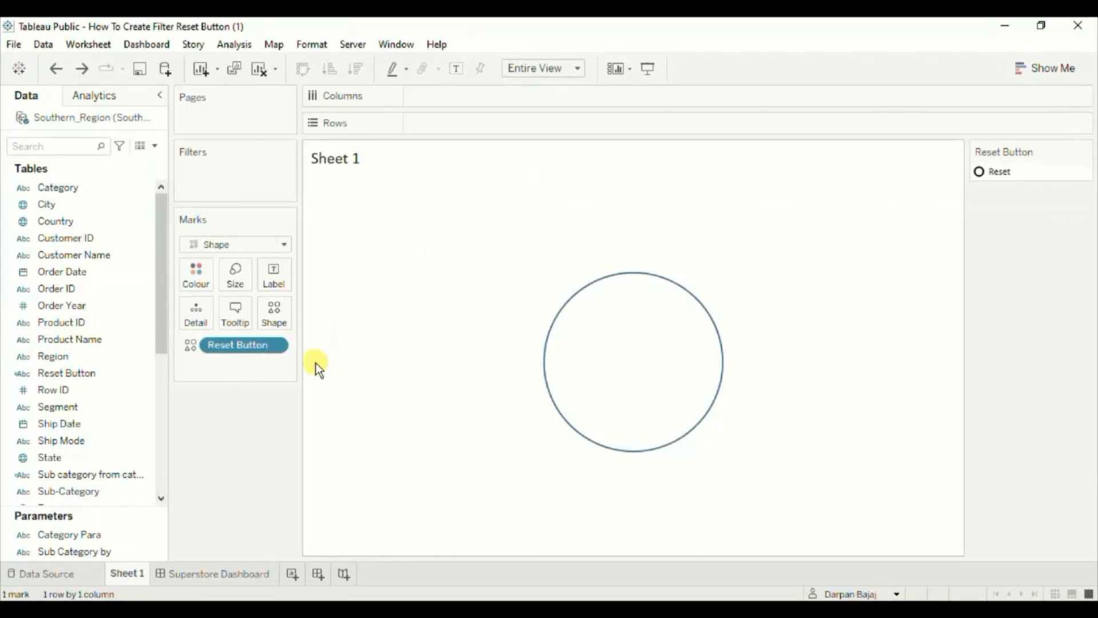
Step: Assign the KPI palette's reset-arrow shape to the Reset item
left_click(276, 314)
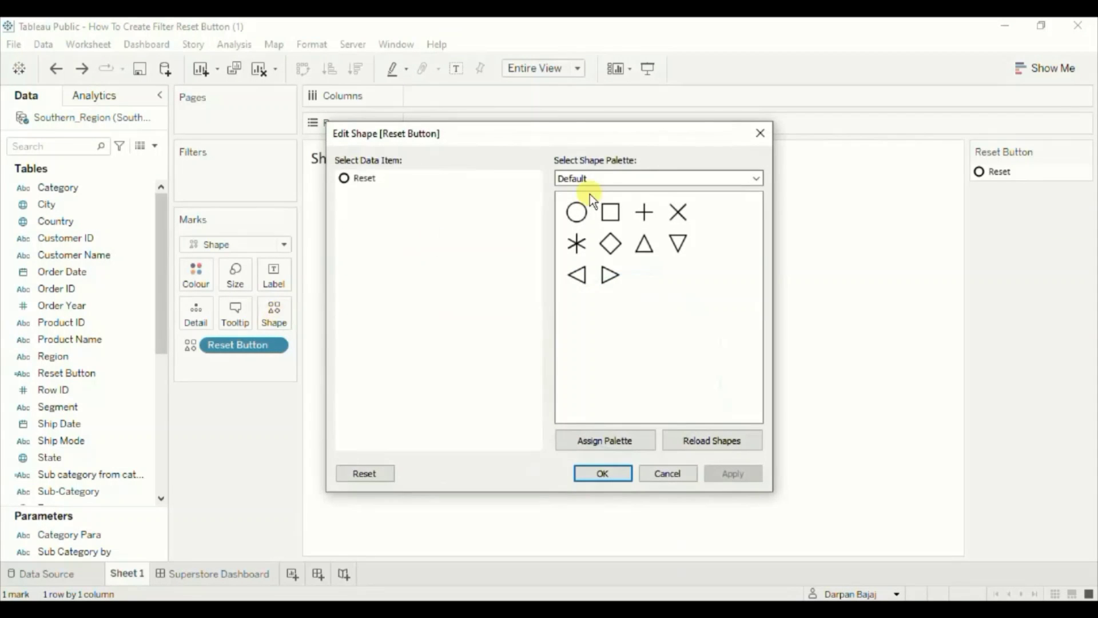
left_click(668, 177)
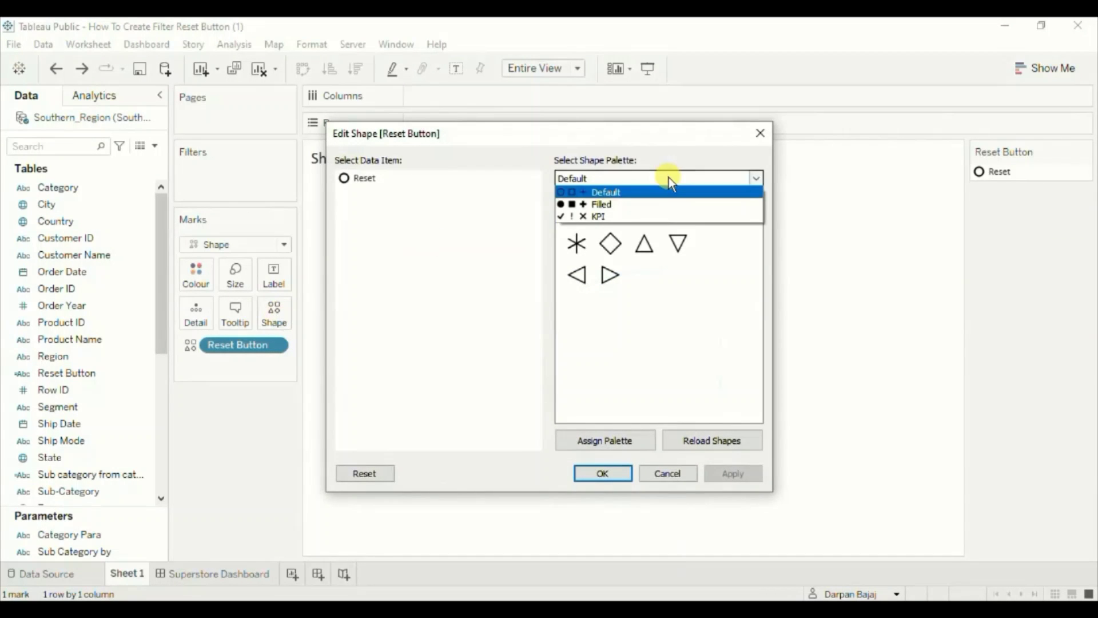
left_click(633, 217)
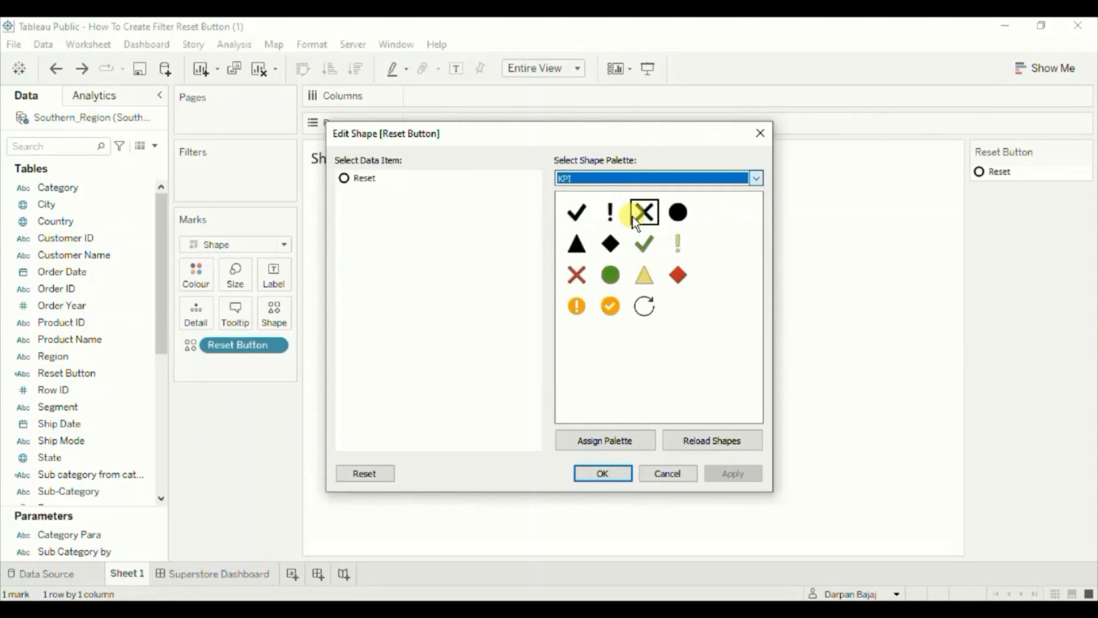
left_click(643, 307)
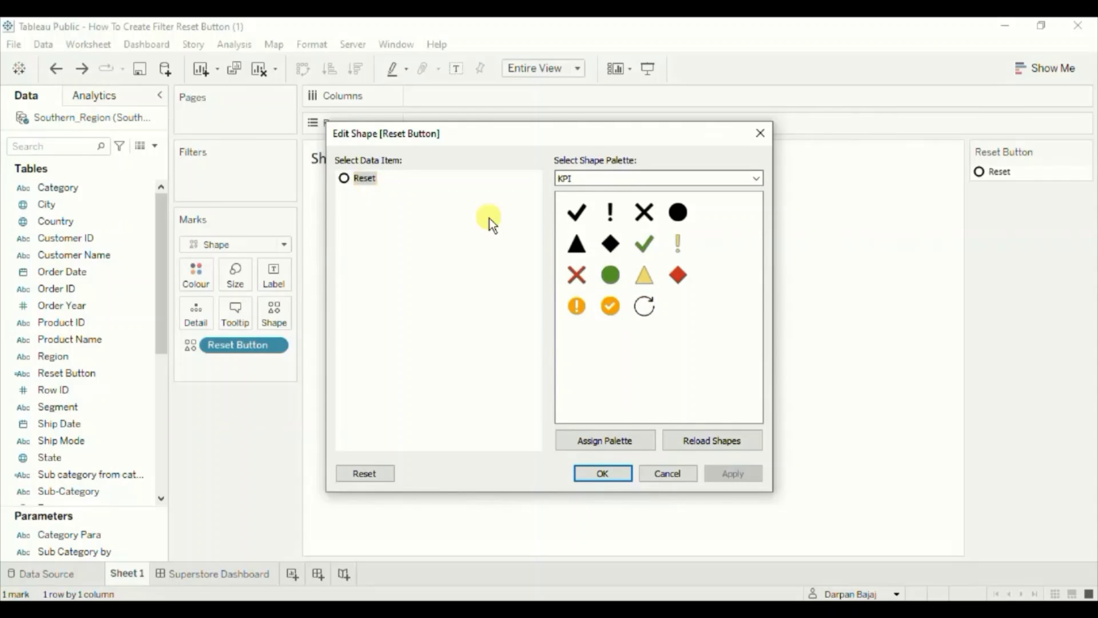
left_click(647, 308)
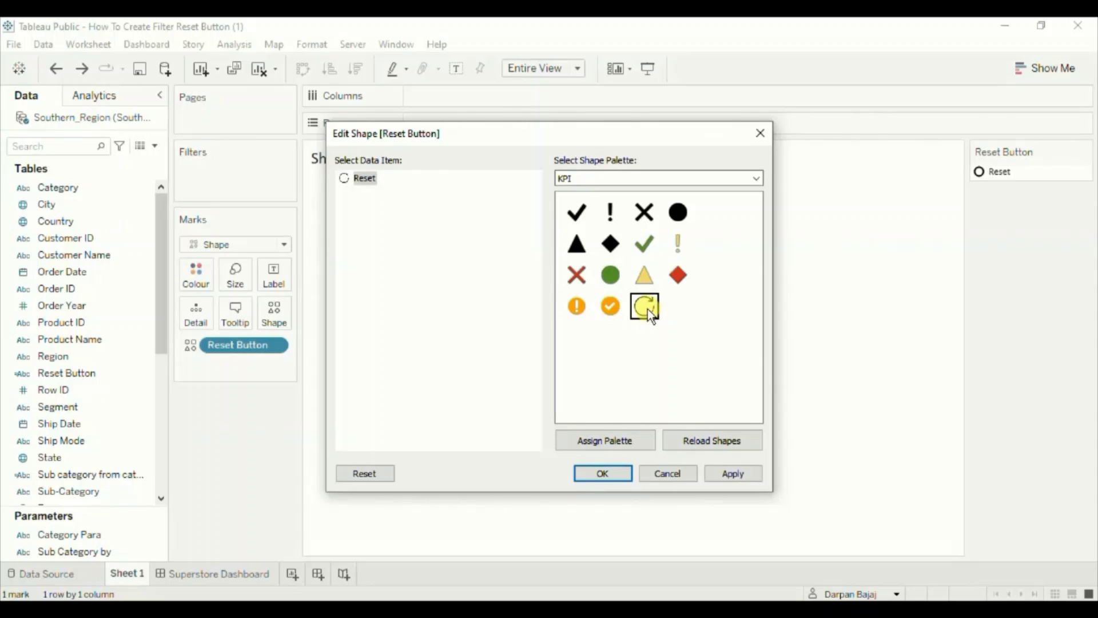
left_click(652, 316)
Step: Confirm the reset-arrow shape and label the mark with Reset Button
left_click(601, 471)
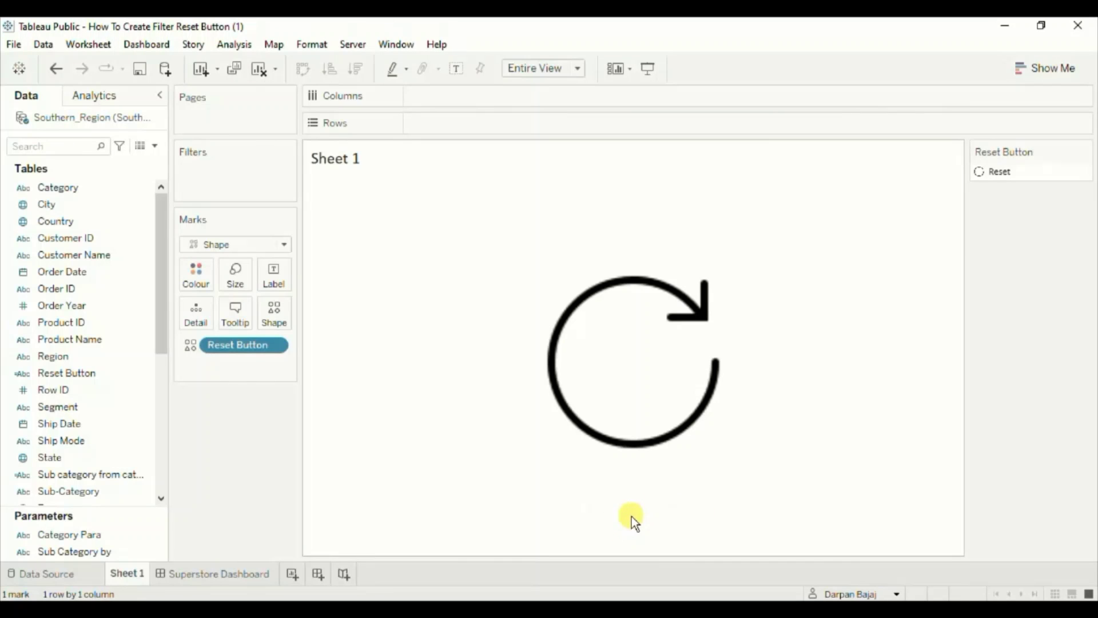
left_click(61, 377)
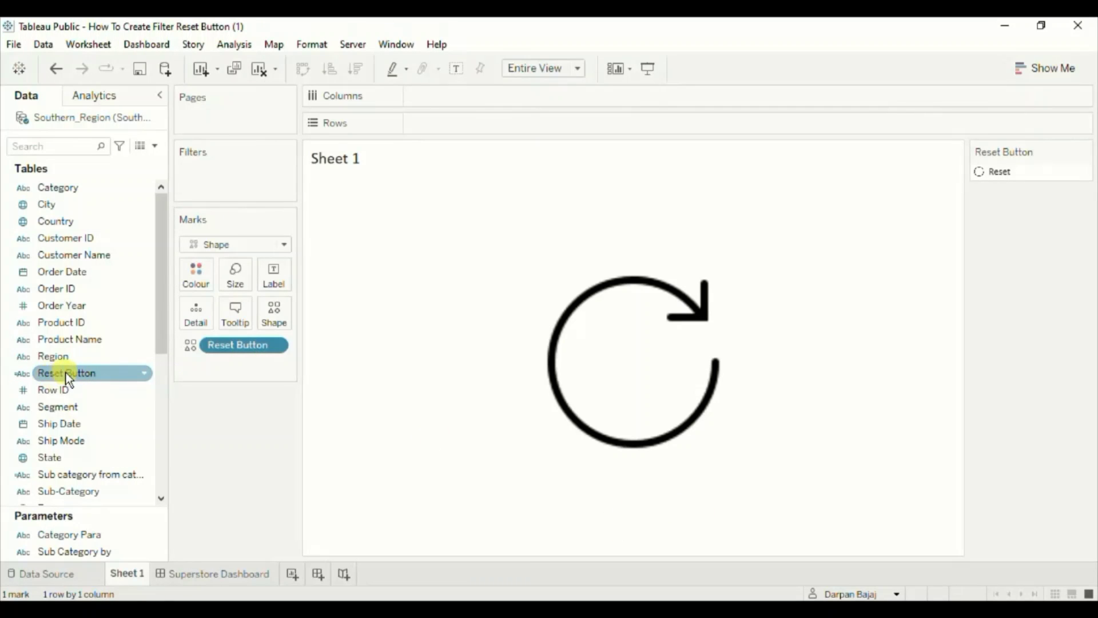
left_click_drag(62, 378, 274, 276)
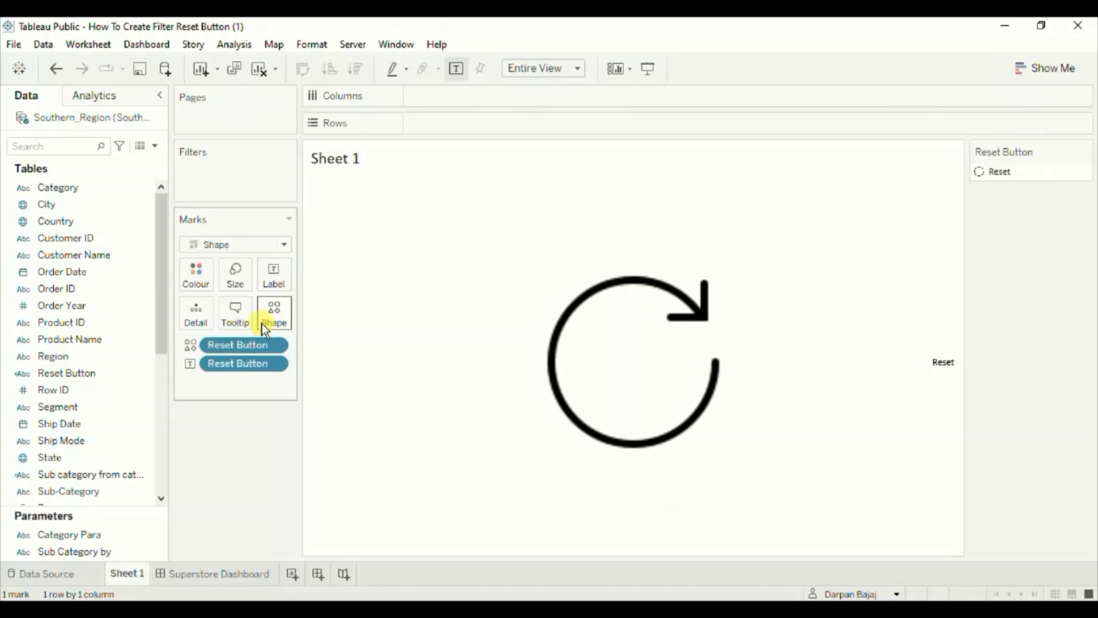
Step: Align the label bottom centre and set its font size to 12
left_click(270, 273)
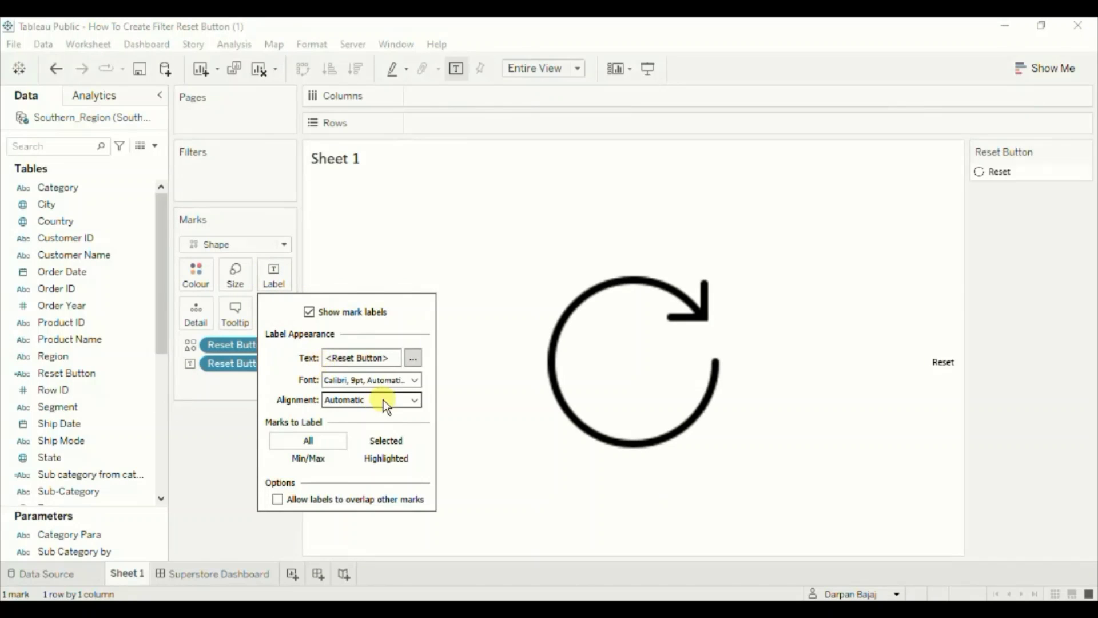
left_click(414, 400)
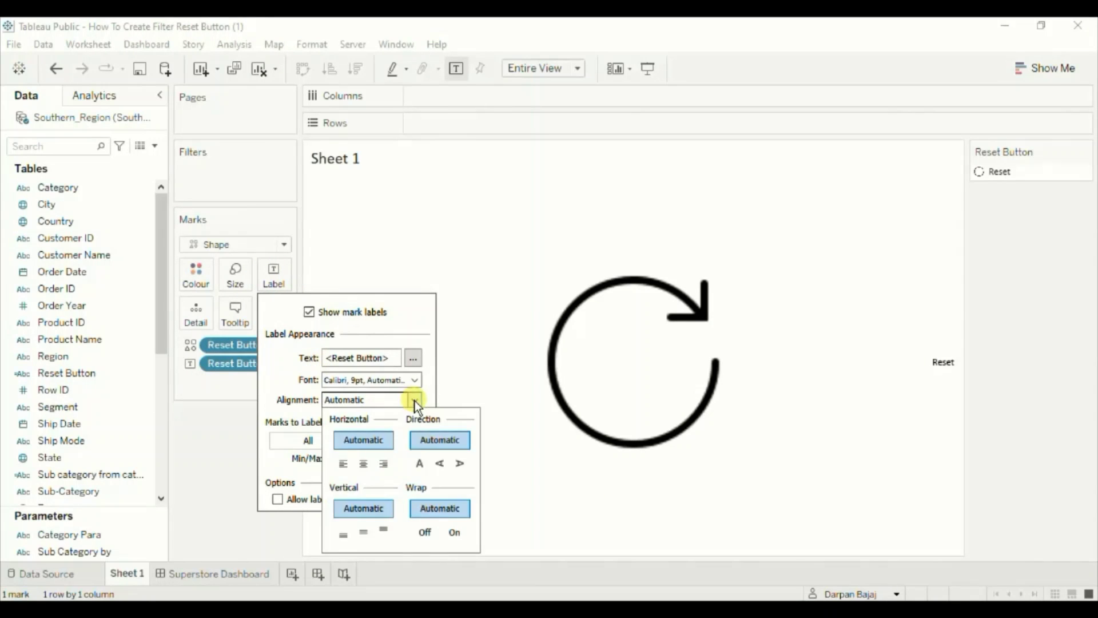
left_click(365, 465)
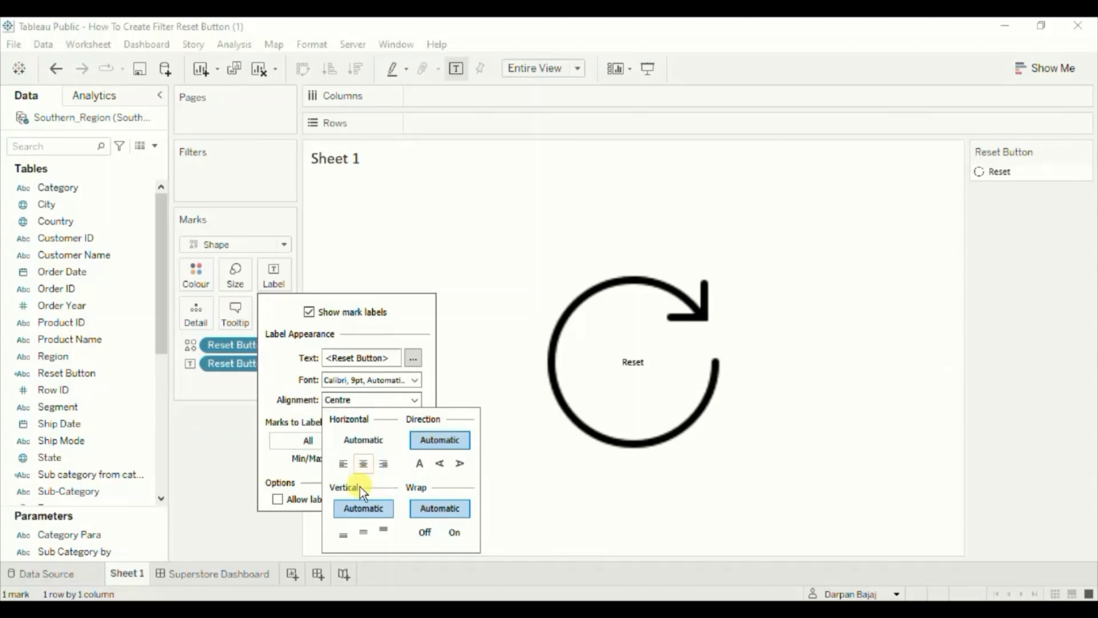
left_click(345, 534)
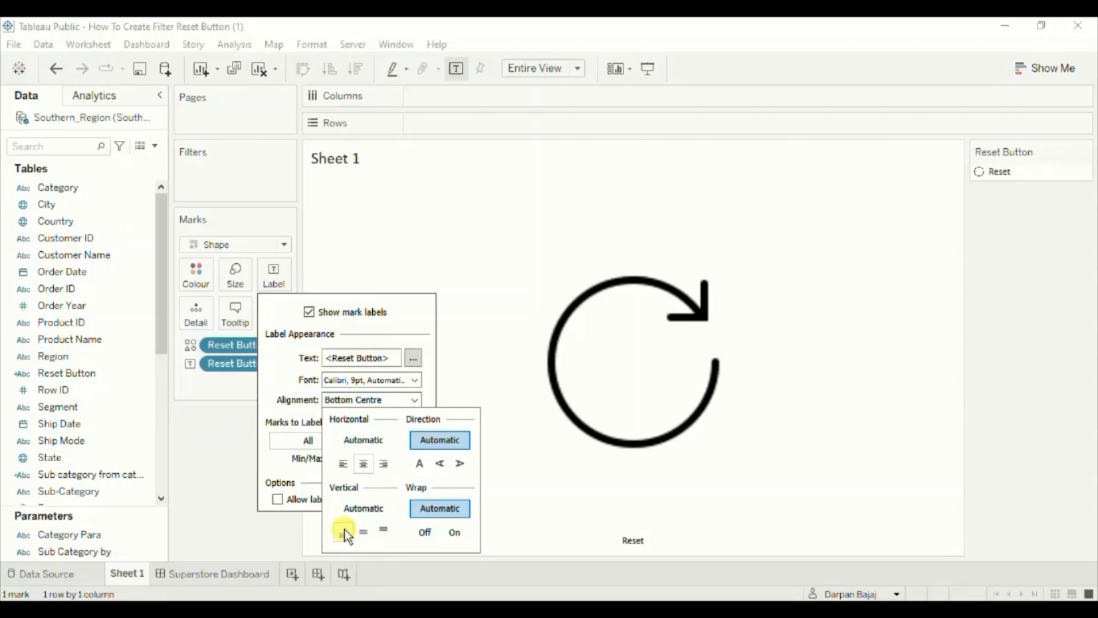
left_click(354, 392)
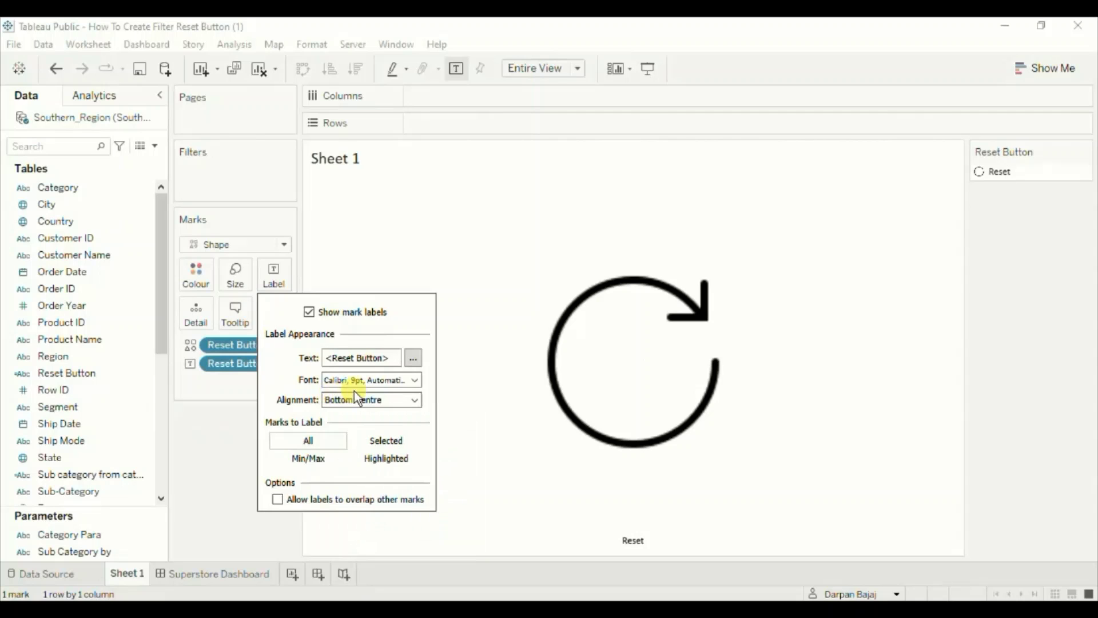
left_click(415, 383)
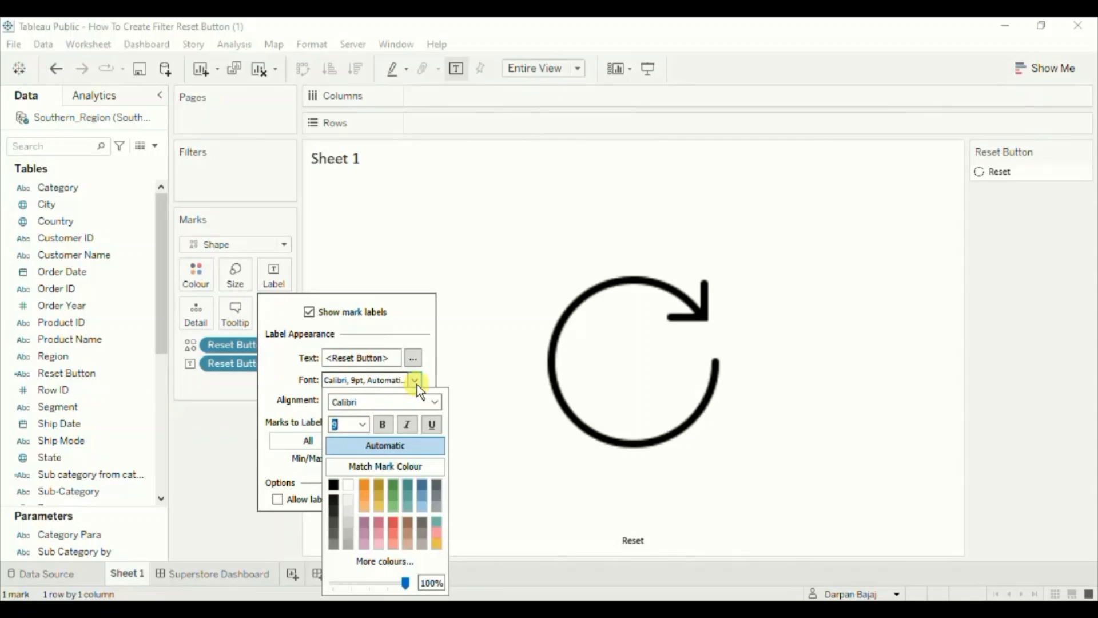
left_click(362, 425)
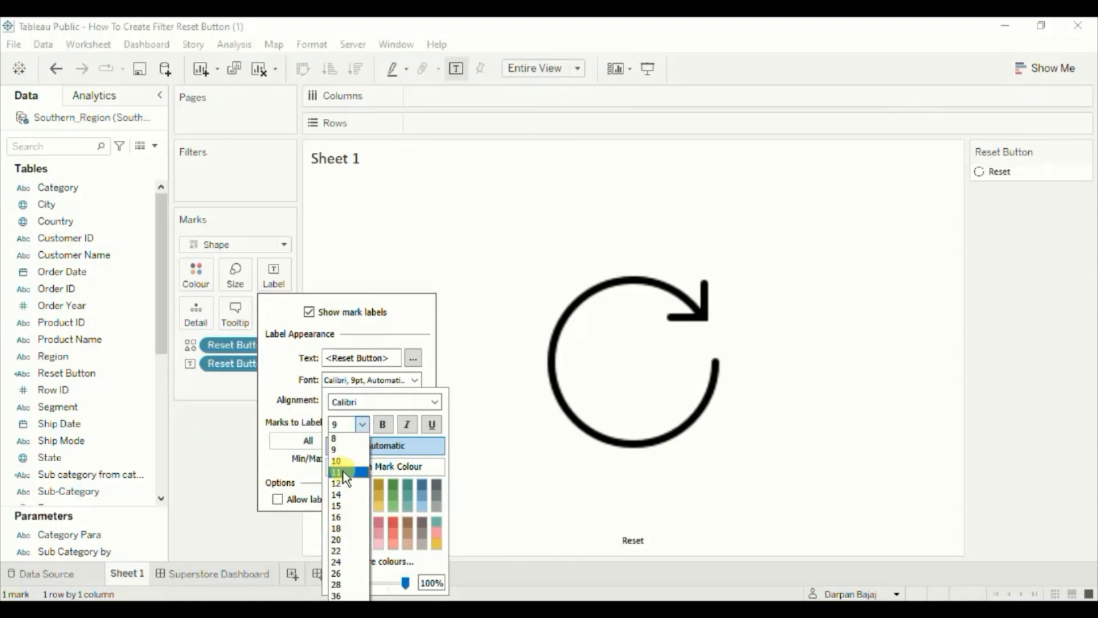
left_click(340, 488)
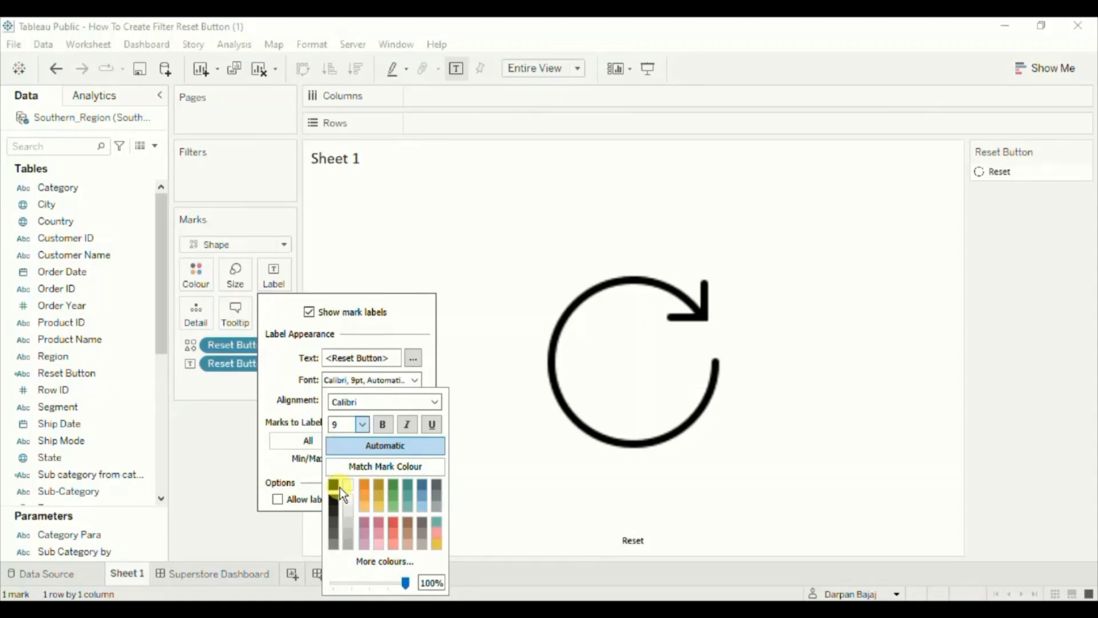
left_click(234, 437)
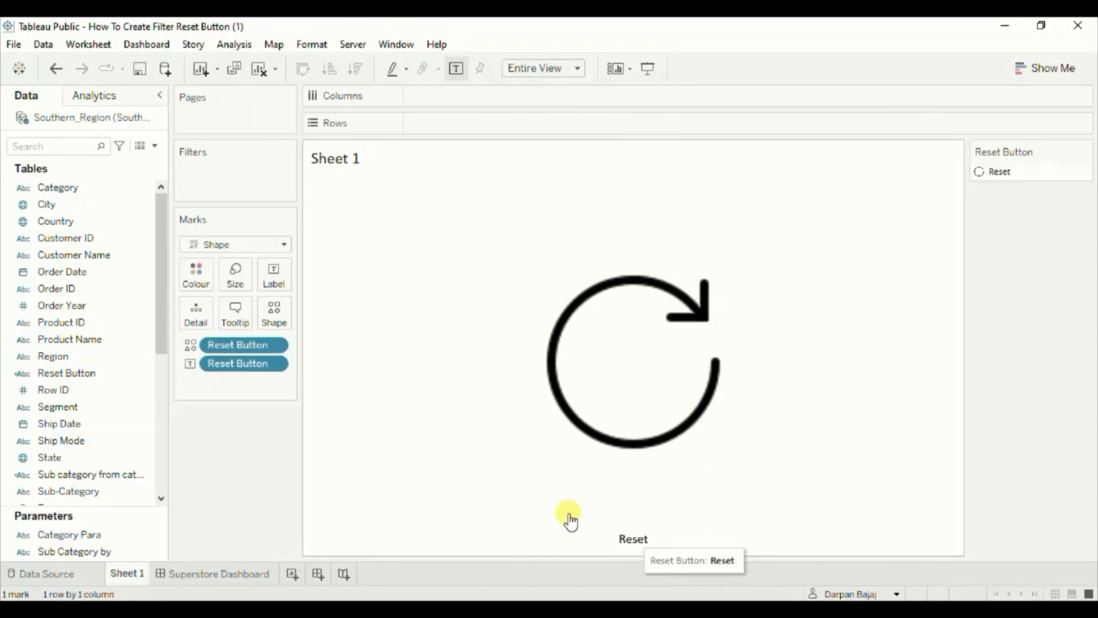
Step: Turn off Show tooltips for the reset-arrow mark
left_click(234, 314)
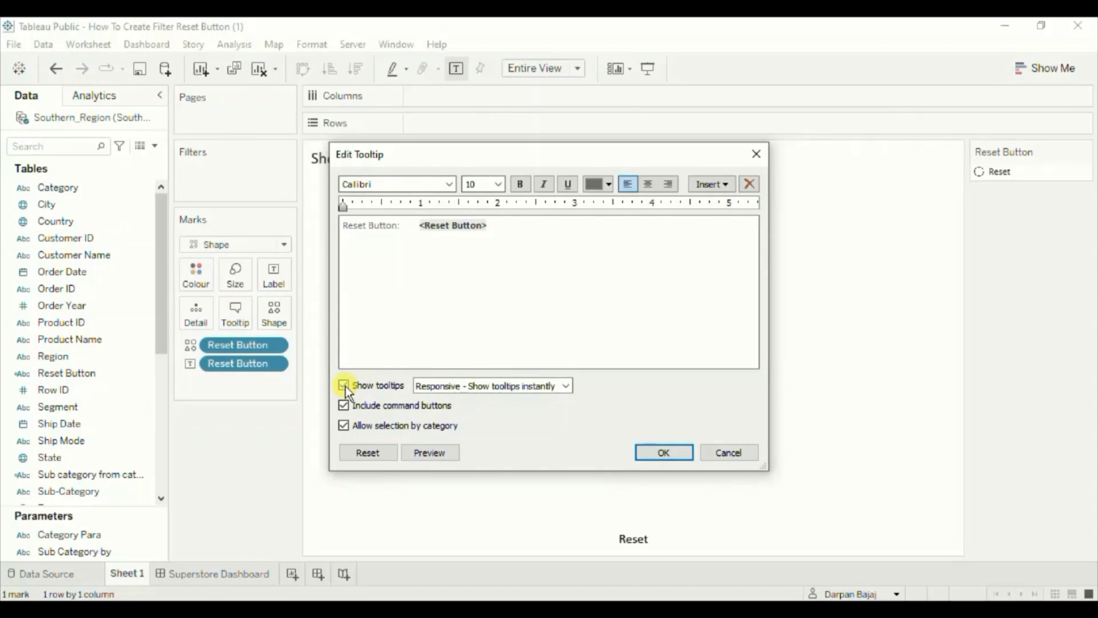
left_click(344, 385)
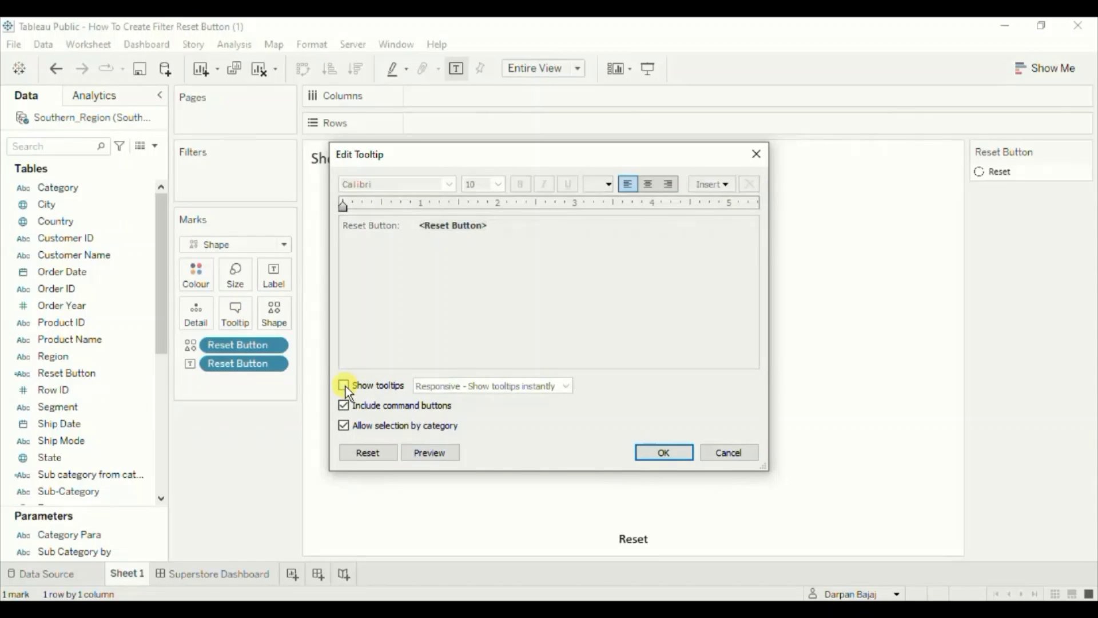
left_click(654, 453)
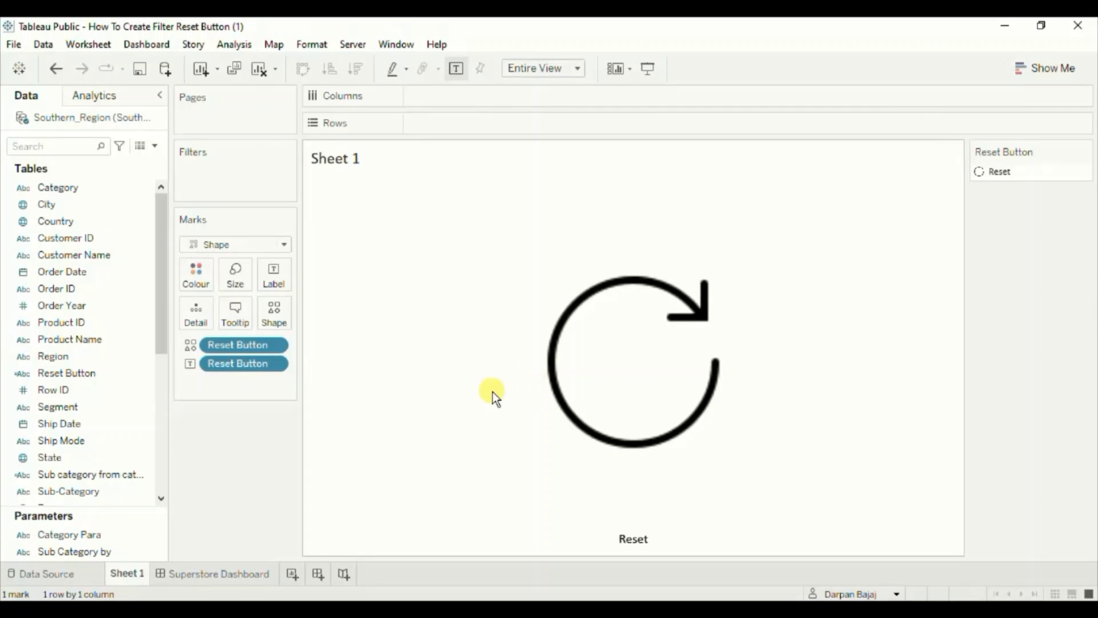
Step: Place Sheet 1 right of the State filter on Superstore Dashboard and hide its title
left_click(202, 570)
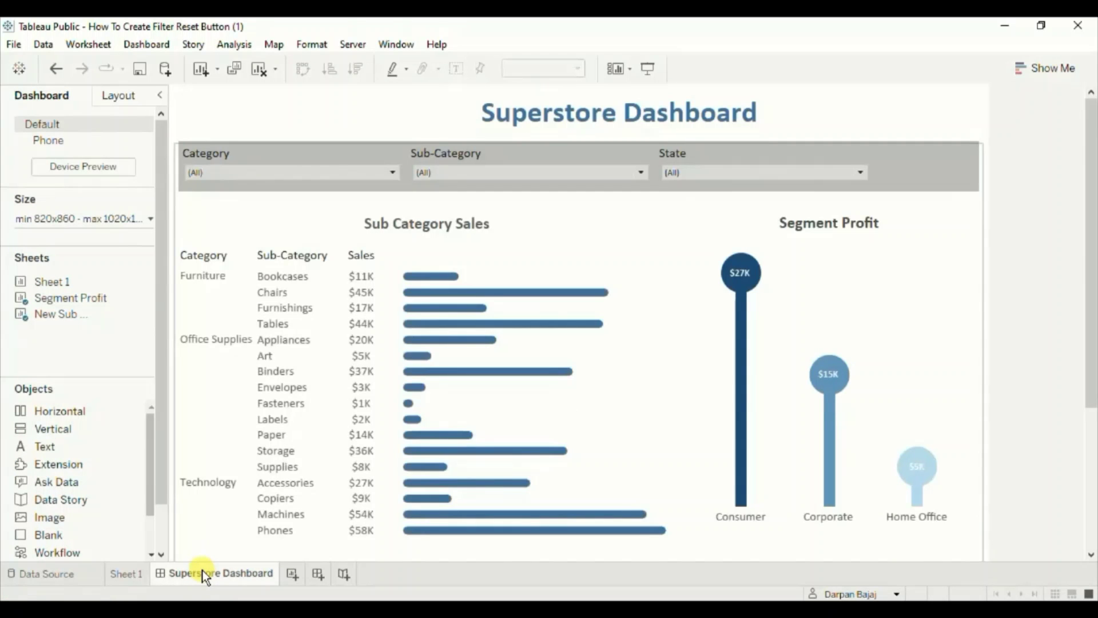
mouse_move(36, 280)
left_click_drag(36, 280, 884, 169)
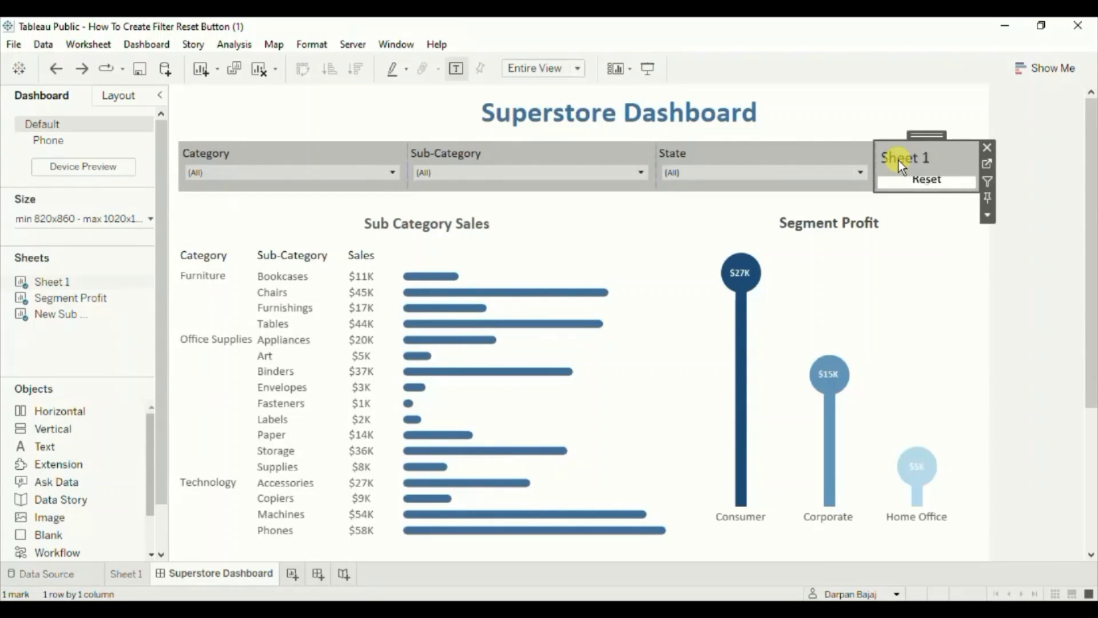
right_click(898, 160)
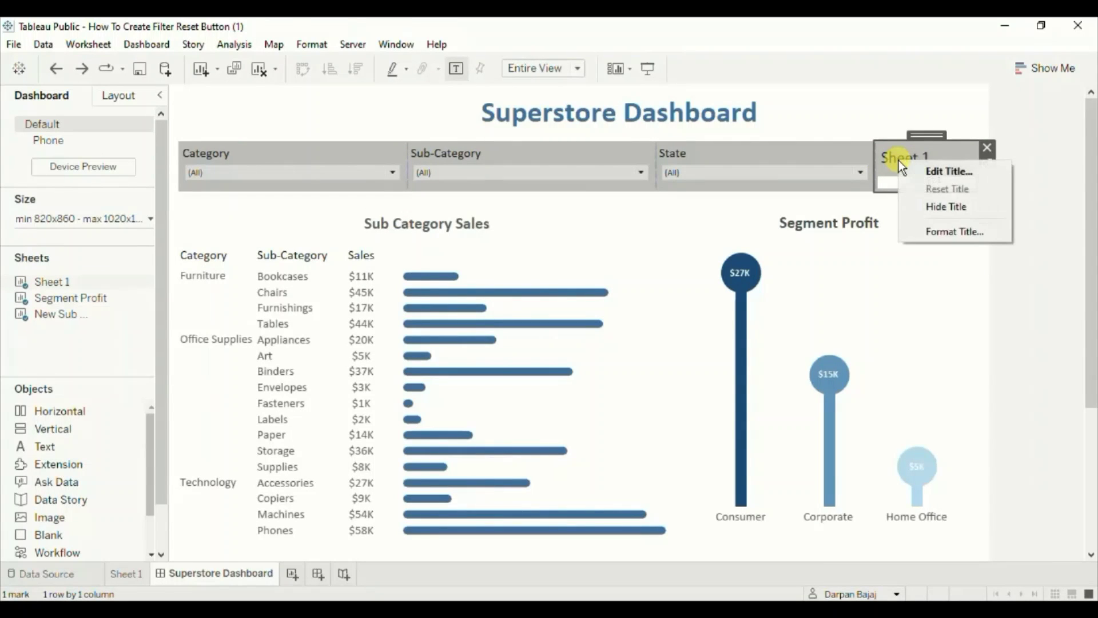
left_click(918, 207)
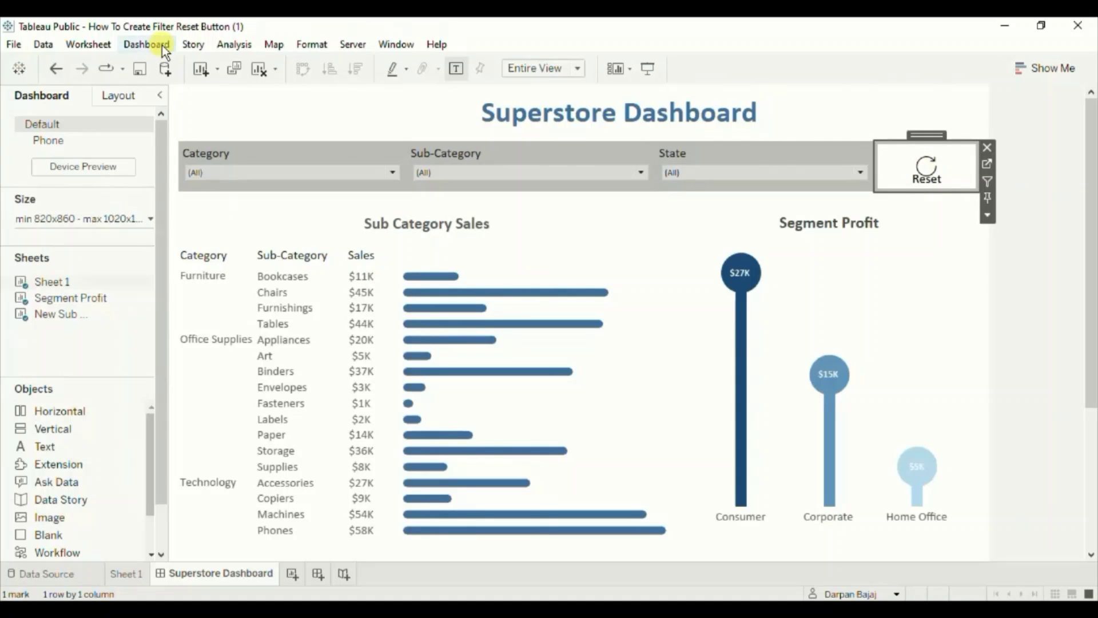
Step: Add a new dashboard filter action named 'Reset Filters'
left_click(145, 45)
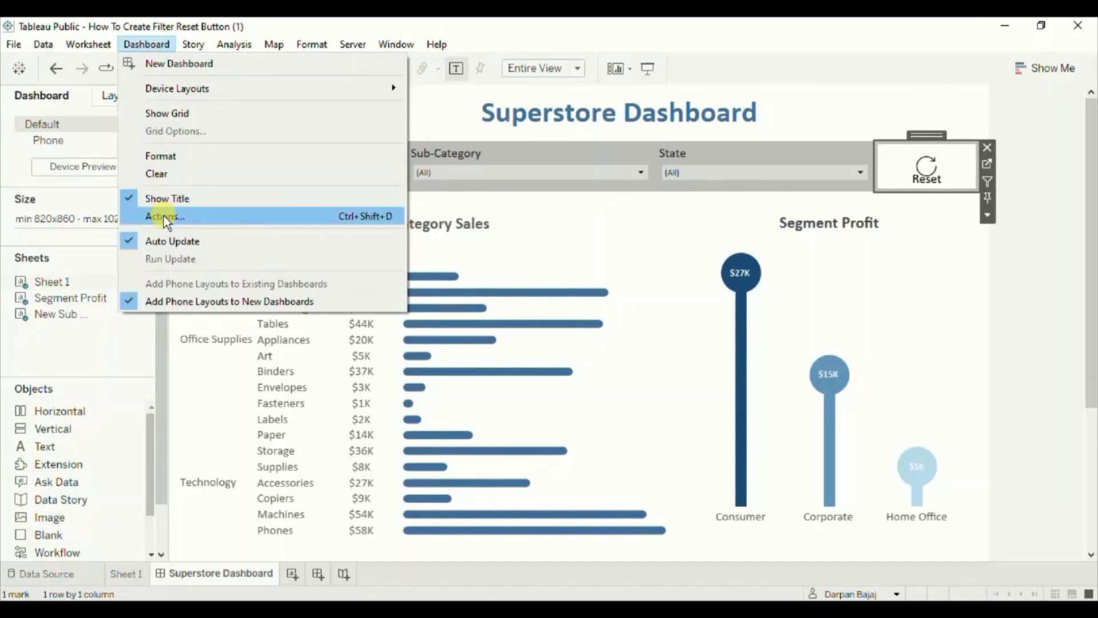
key("Escape")
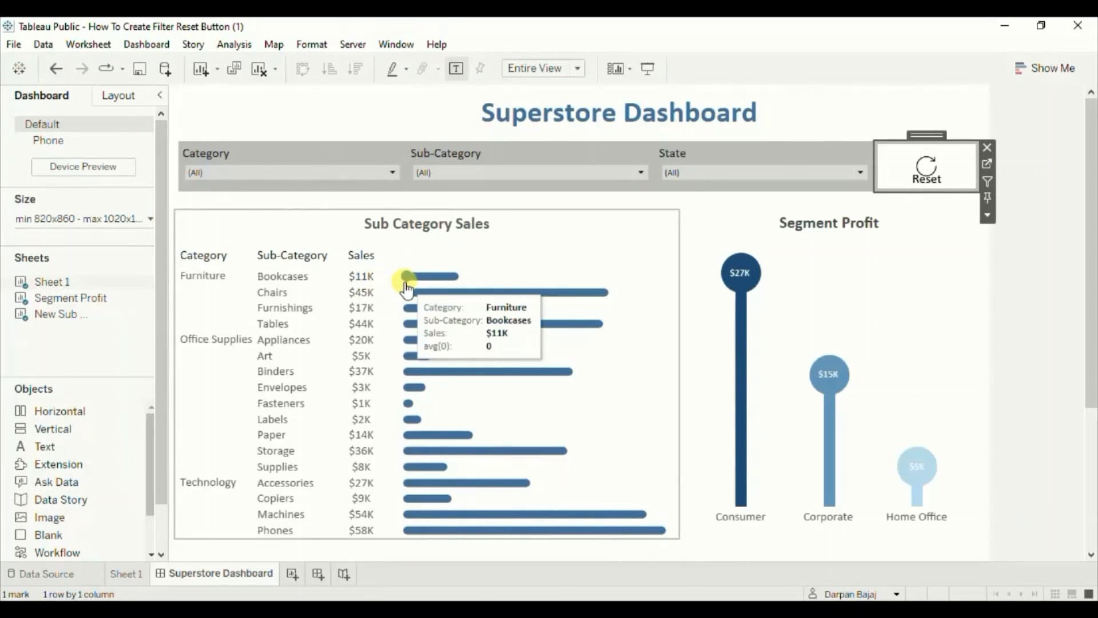
left_click(372, 403)
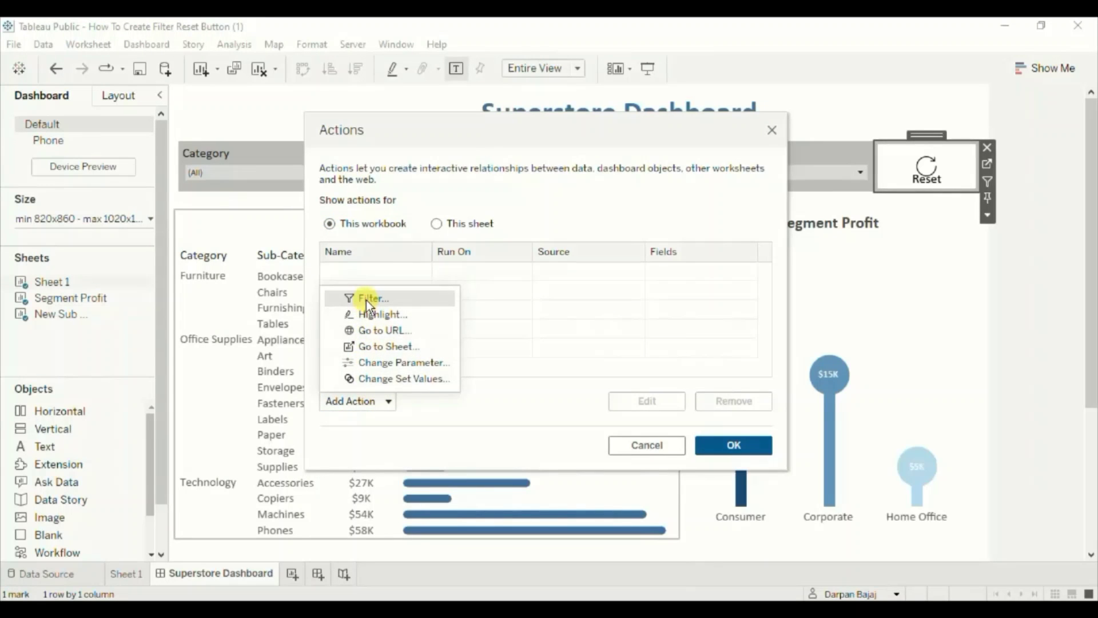
key("Escape")
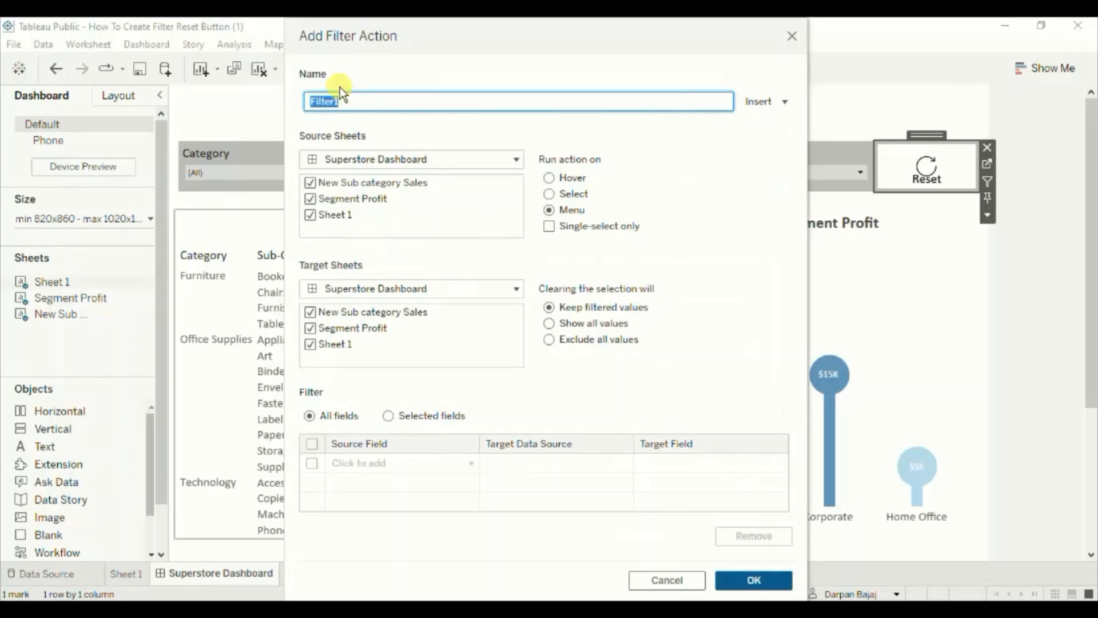
type("Reset Filters")
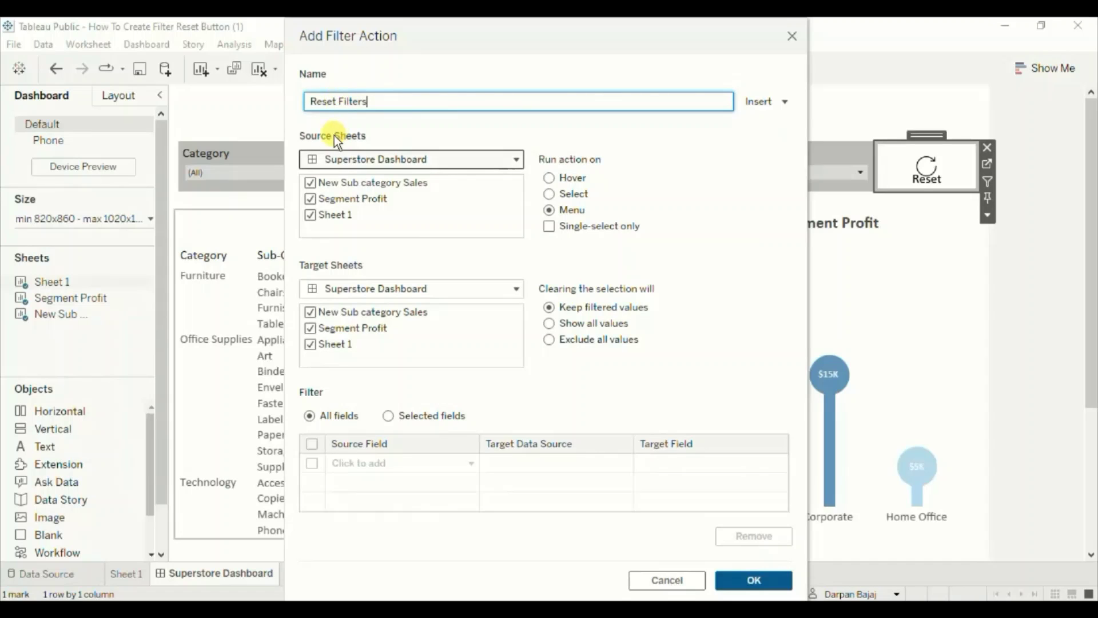
Step: Make Sheet 1 the only source, exclude it from targets, filter selected fields, and confirm
left_click(310, 182)
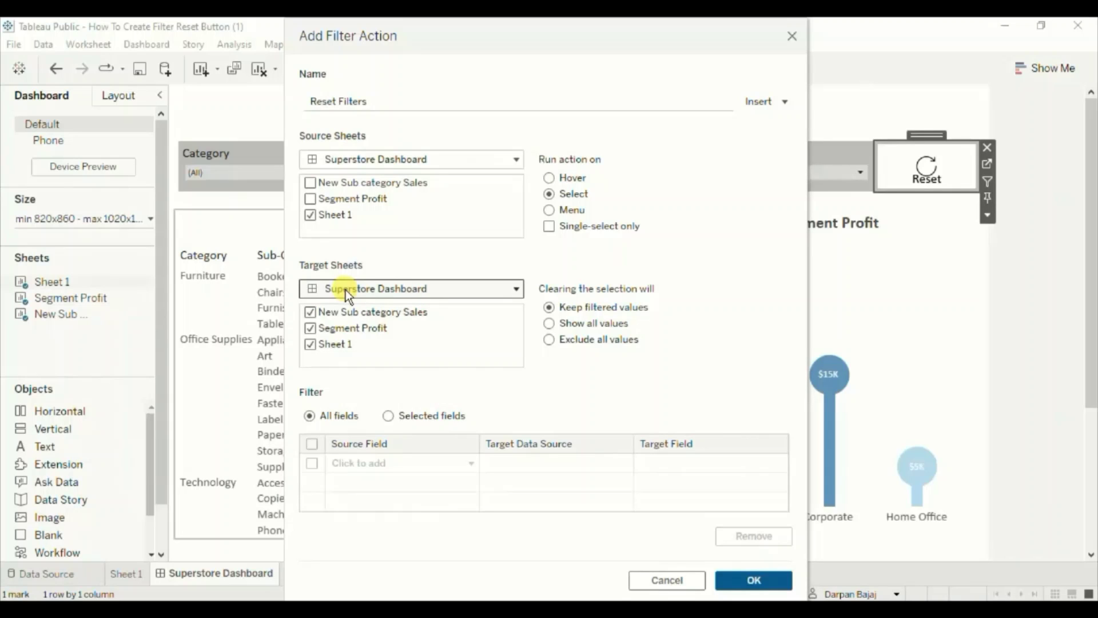
left_click(310, 345)
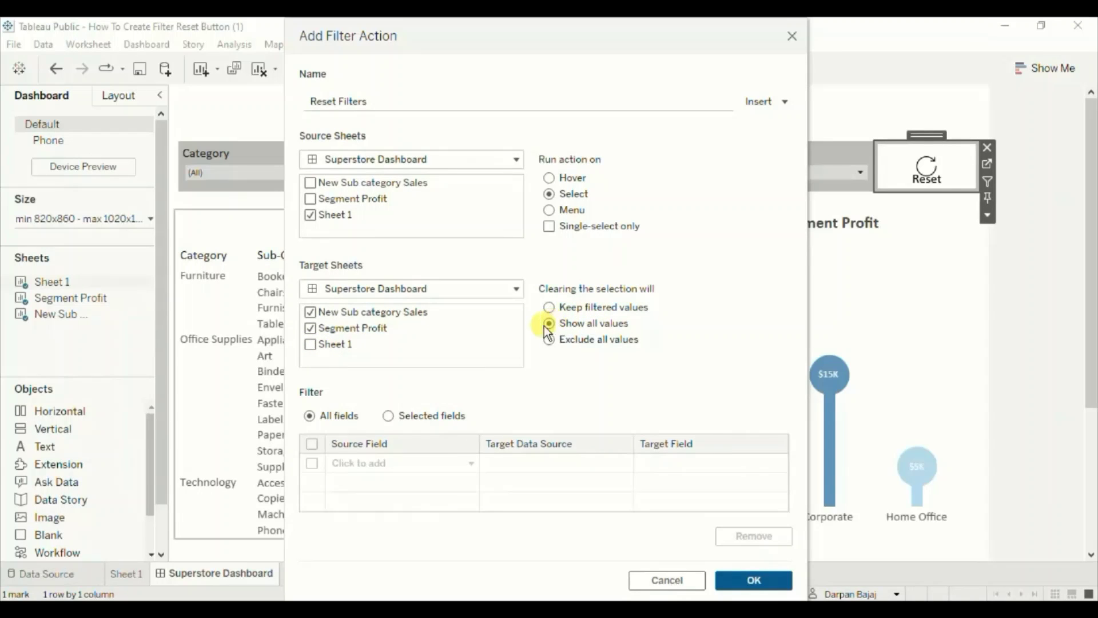
left_click(388, 416)
left_click(753, 575)
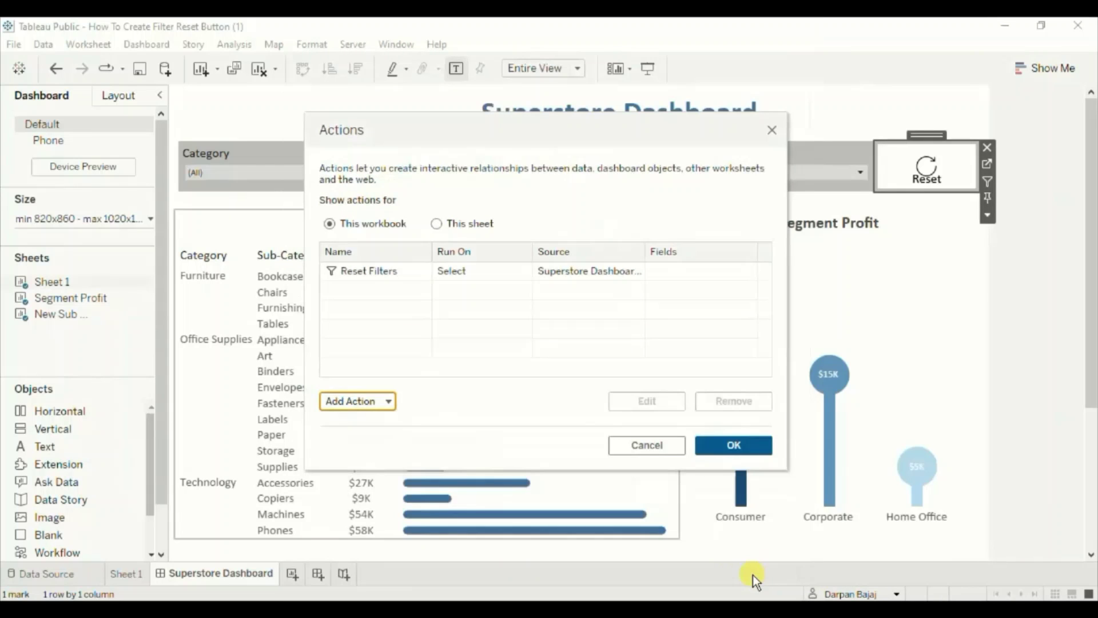
left_click(733, 441)
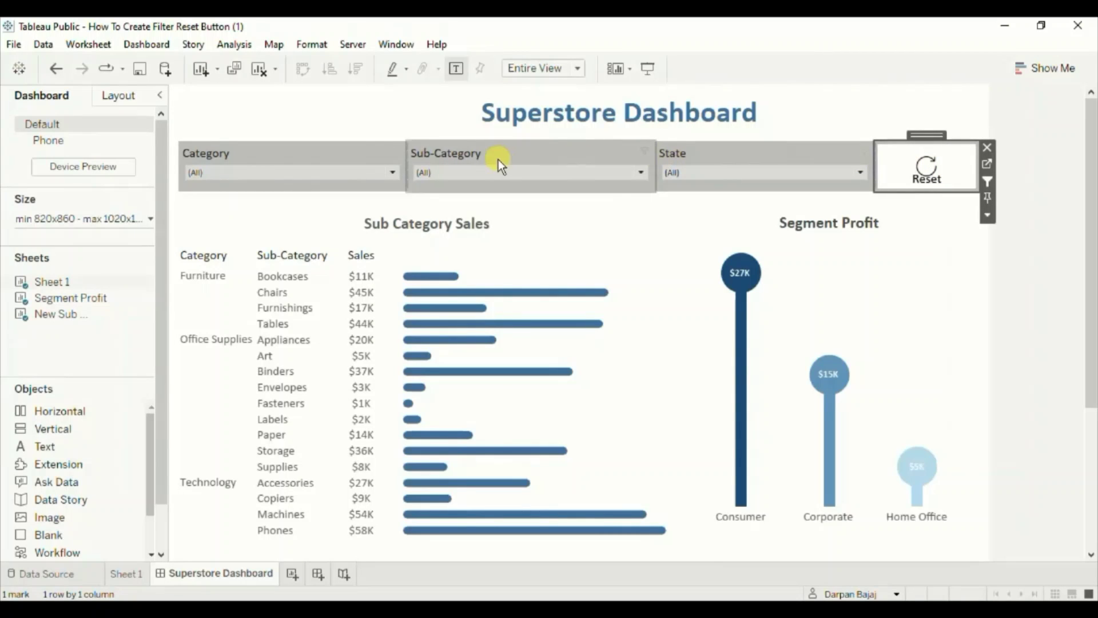
Step: Open the Reset Filters dashboard action for editing
left_click(152, 40)
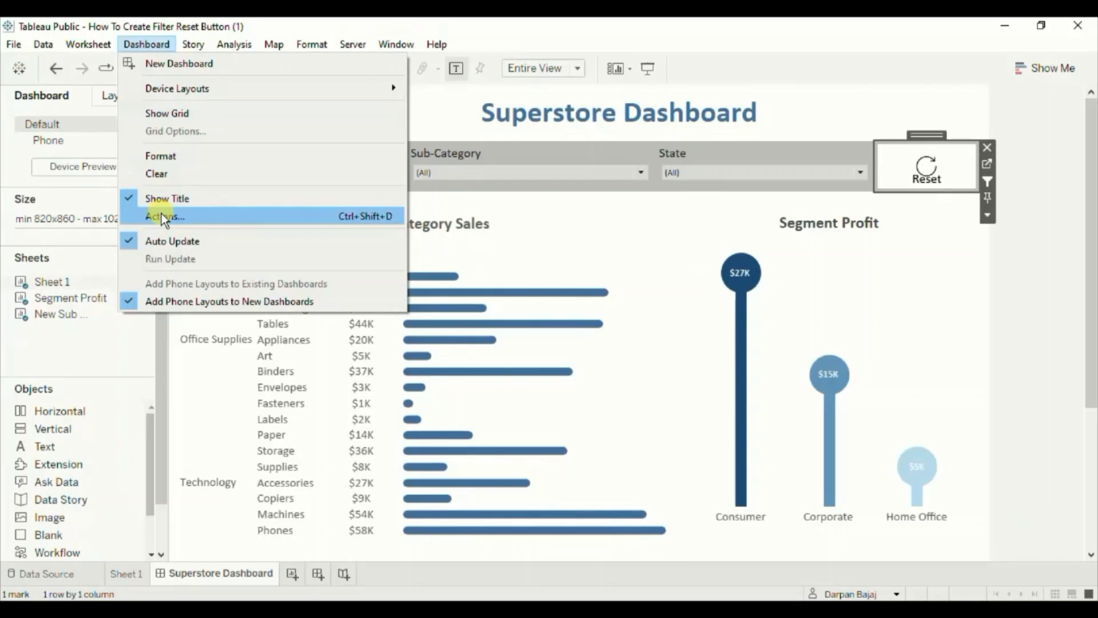
key("Escape")
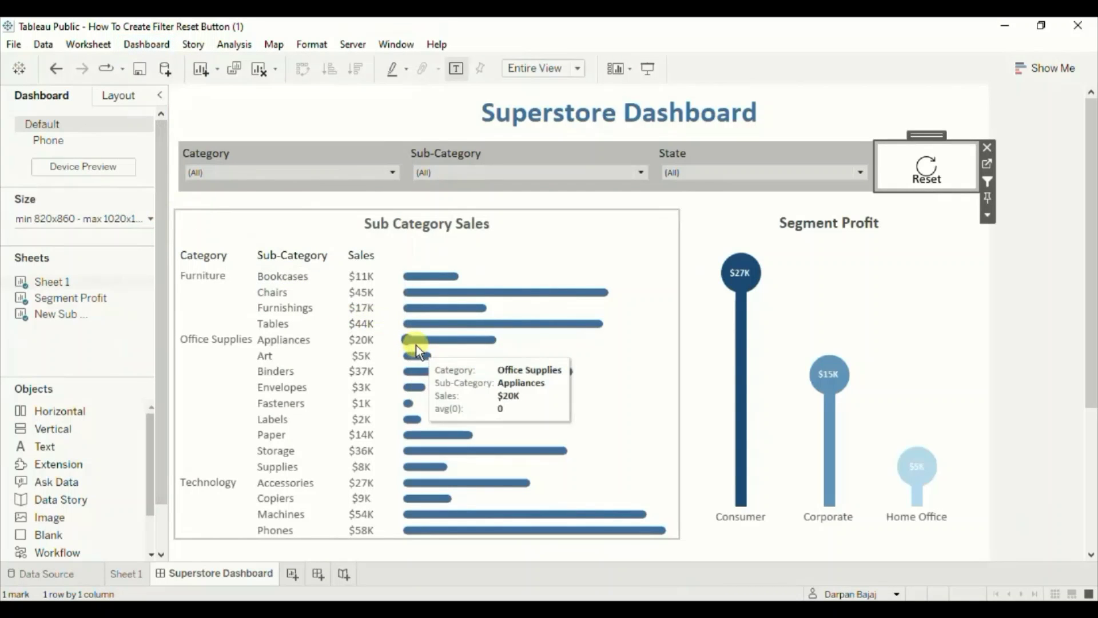
left_click(393, 273)
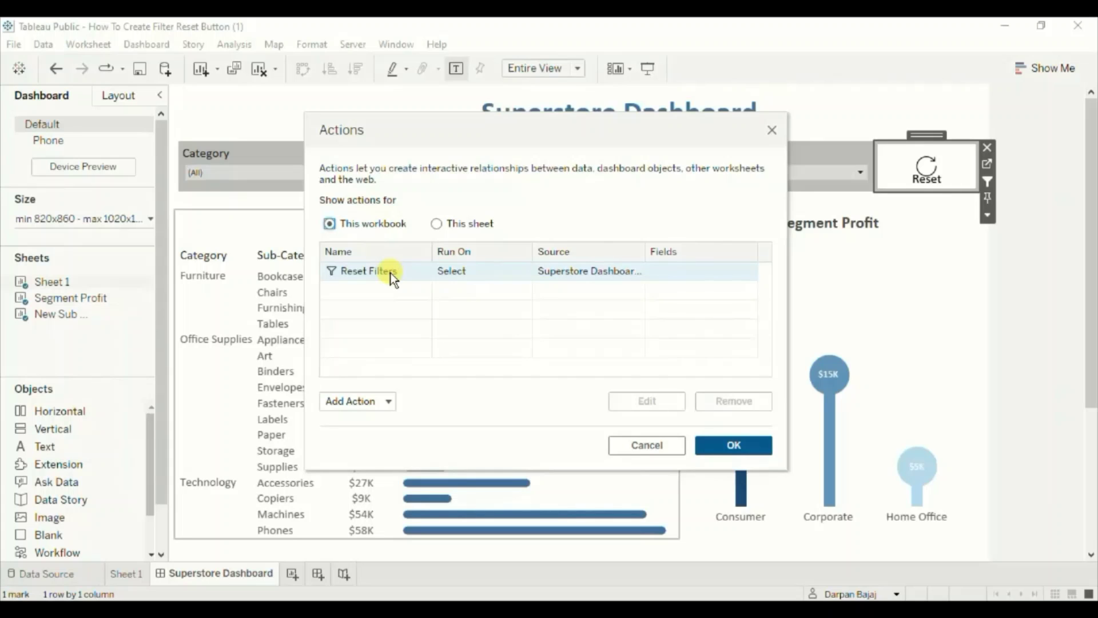
left_click(390, 272)
left_click(654, 404)
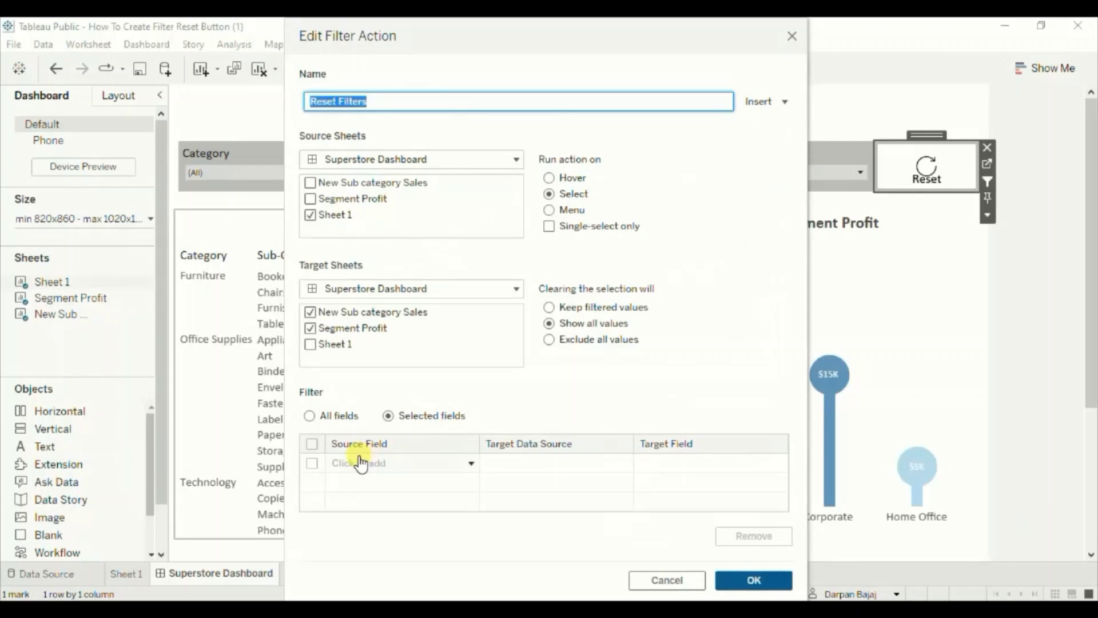
Step: Add Category, Sub-Category and State as the action's selected fields and confirm
left_click(346, 465)
type("categ")
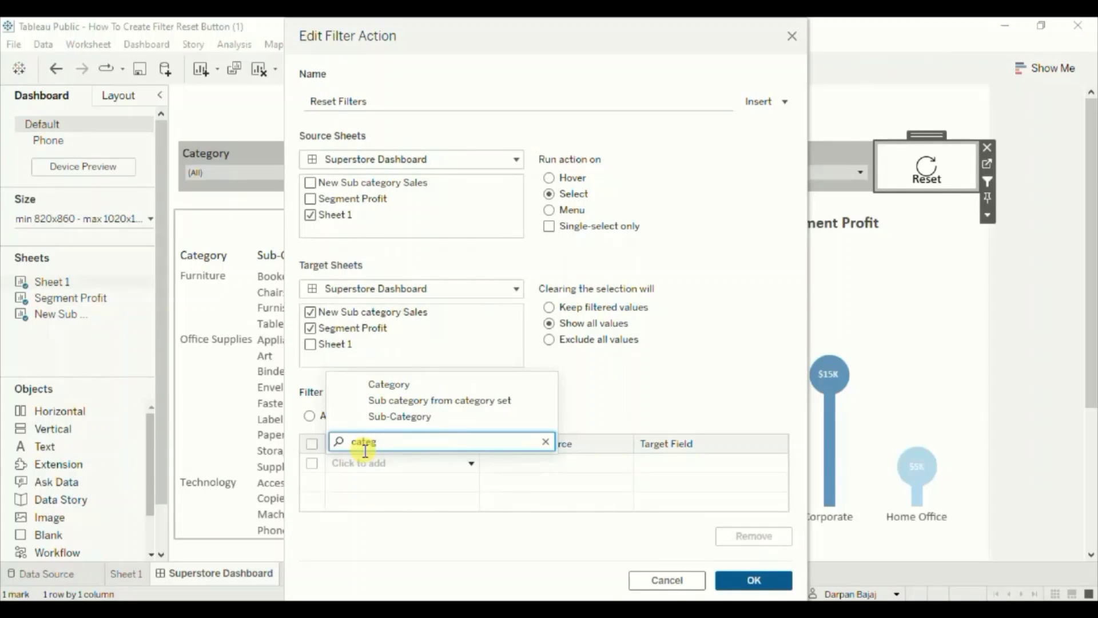
left_click(378, 386)
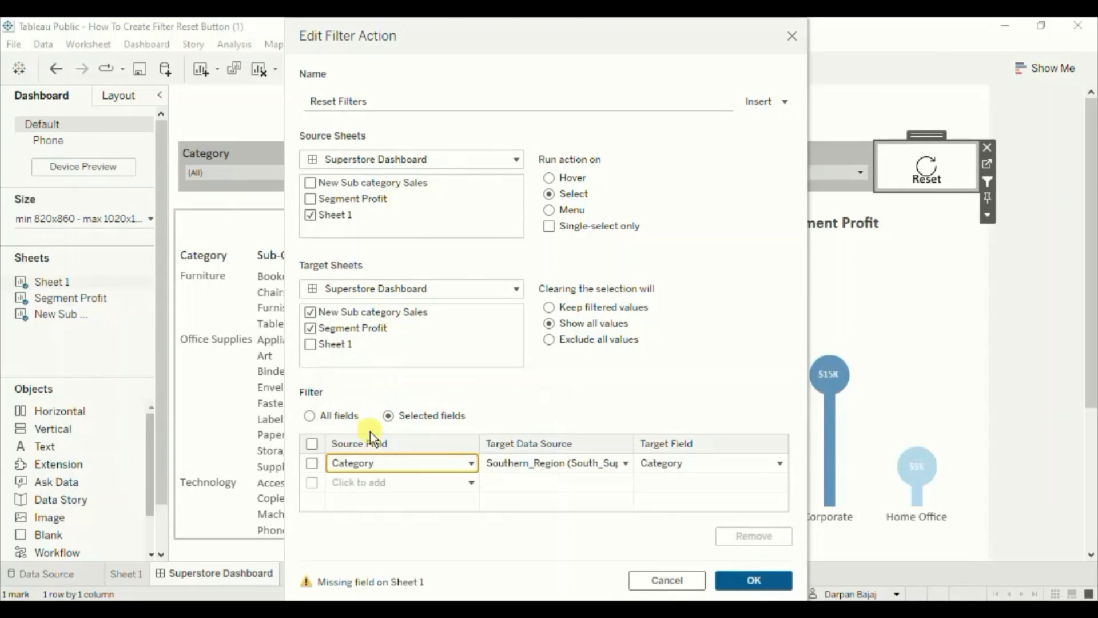
left_click(363, 483)
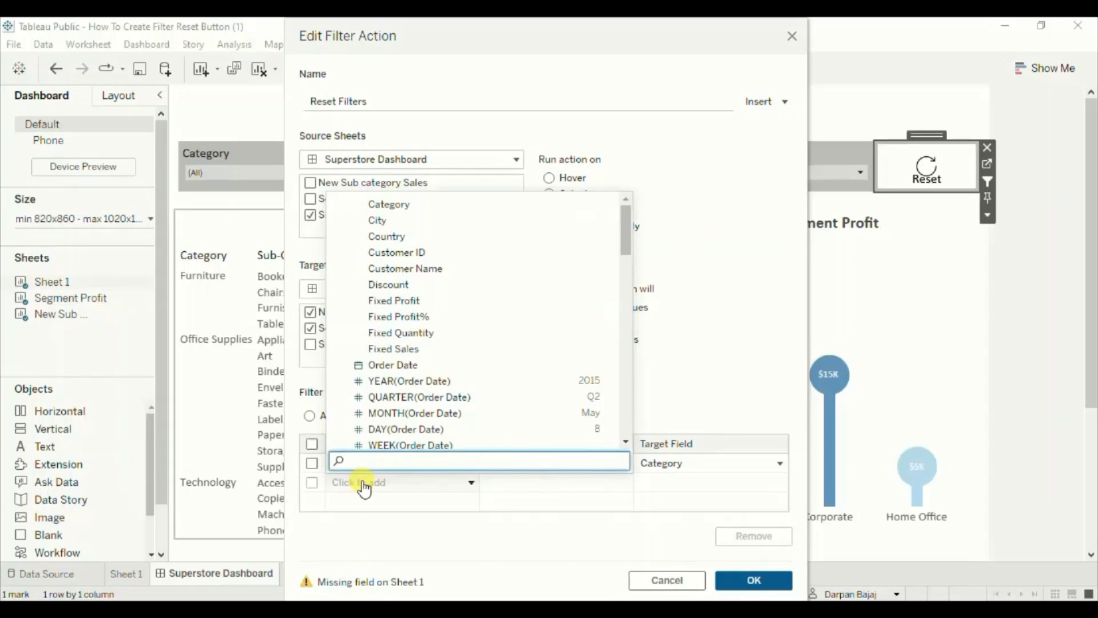
type("sub")
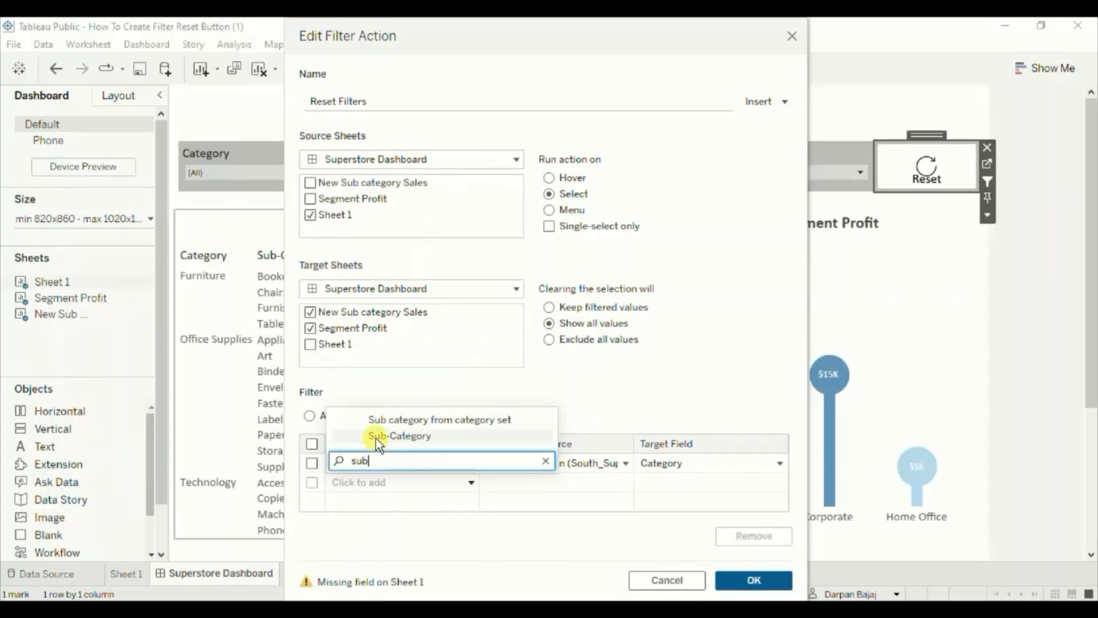
left_click(377, 439)
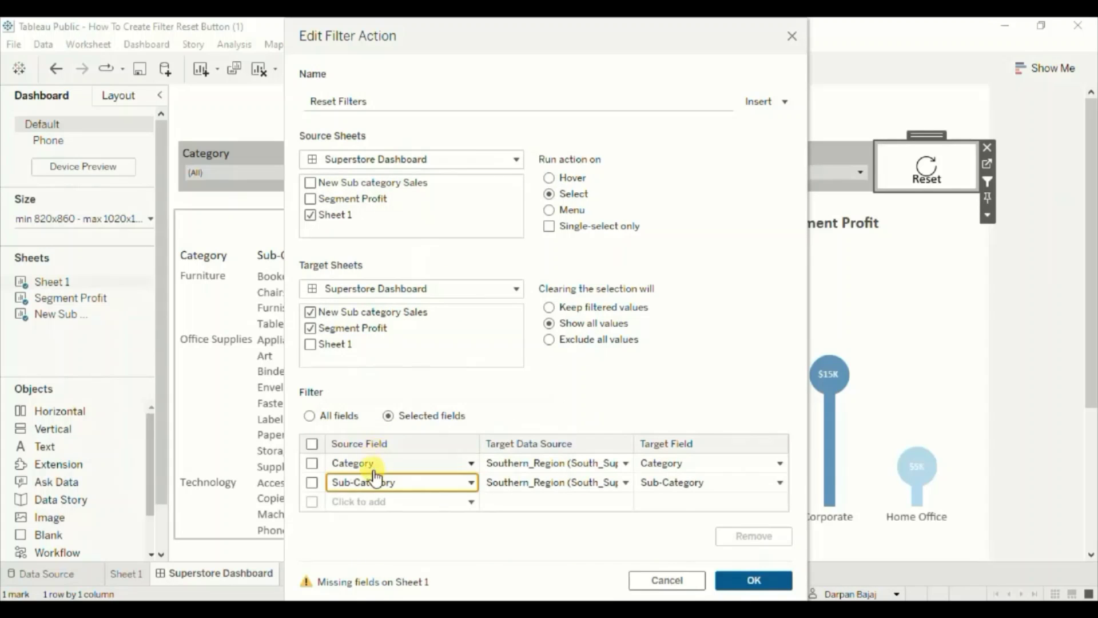
left_click(362, 503)
type("stat")
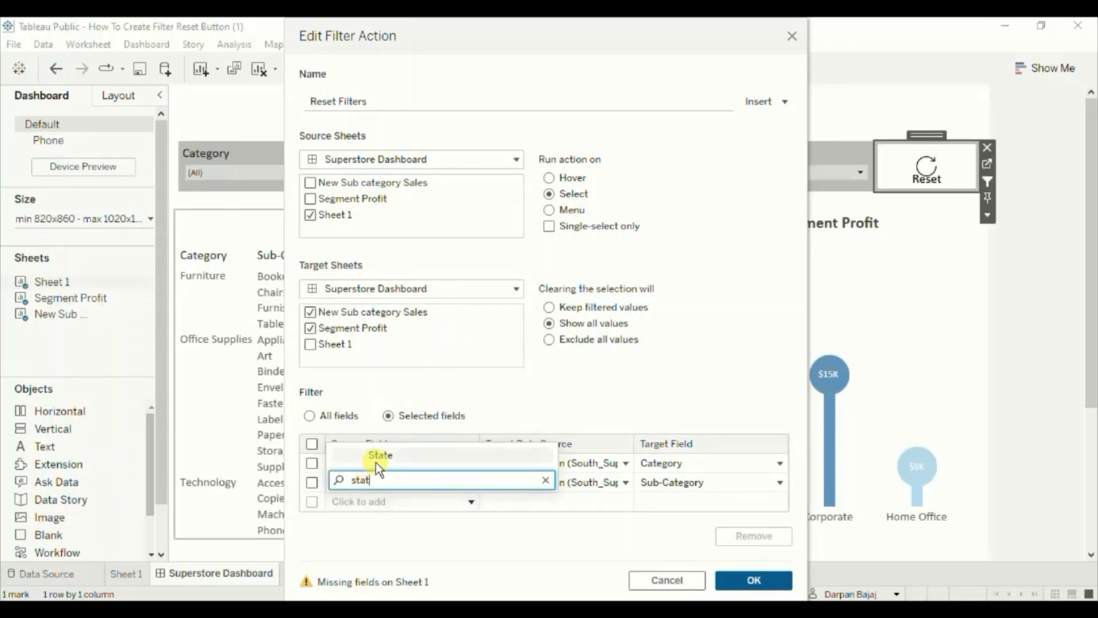
left_click(377, 461)
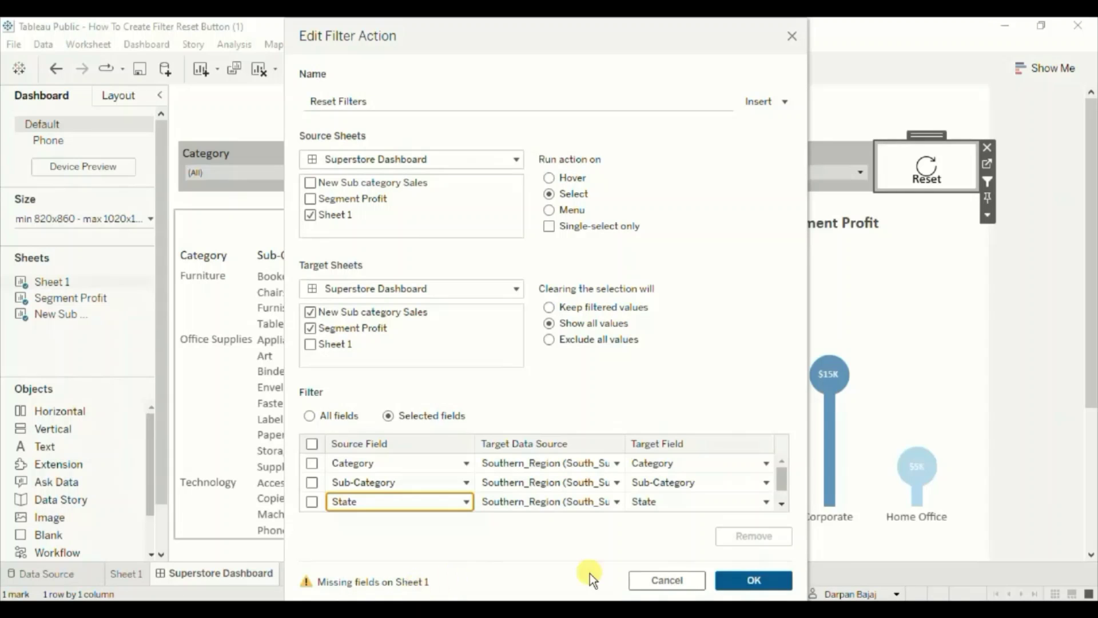
left_click(732, 582)
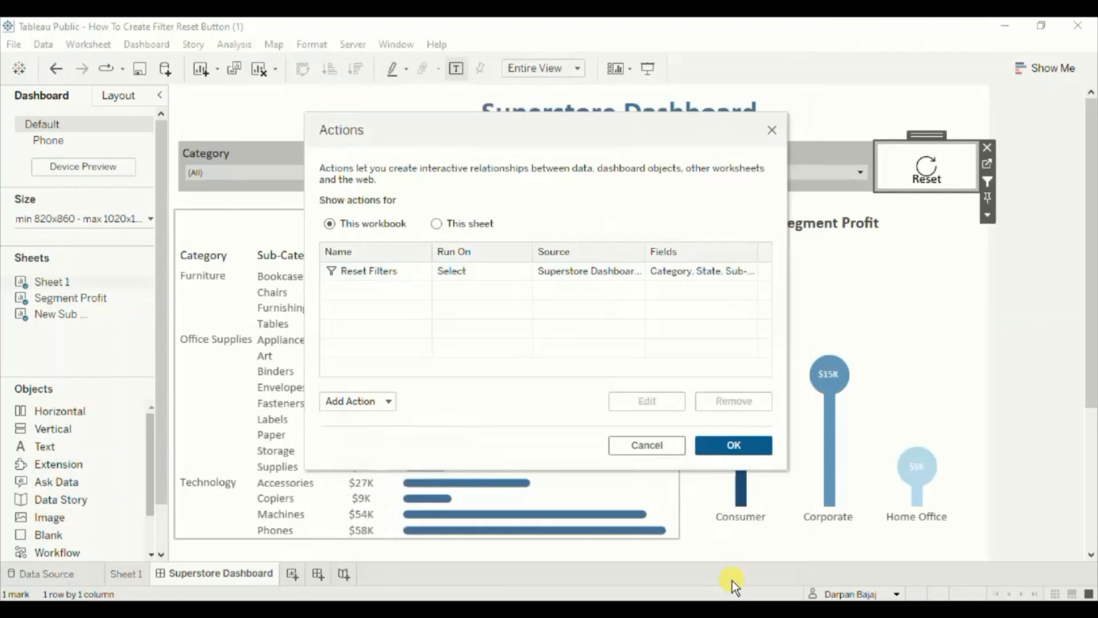
Step: Exclude Furniture from Category and Accessories from Sub-Category on the dashboard
left_click(729, 448)
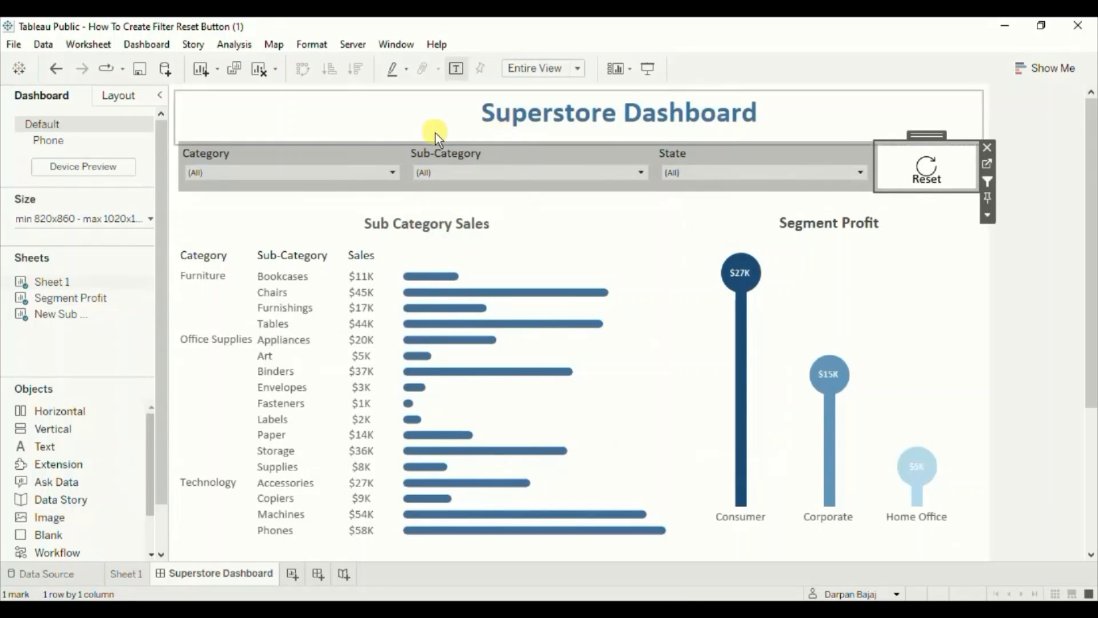
left_click(278, 154)
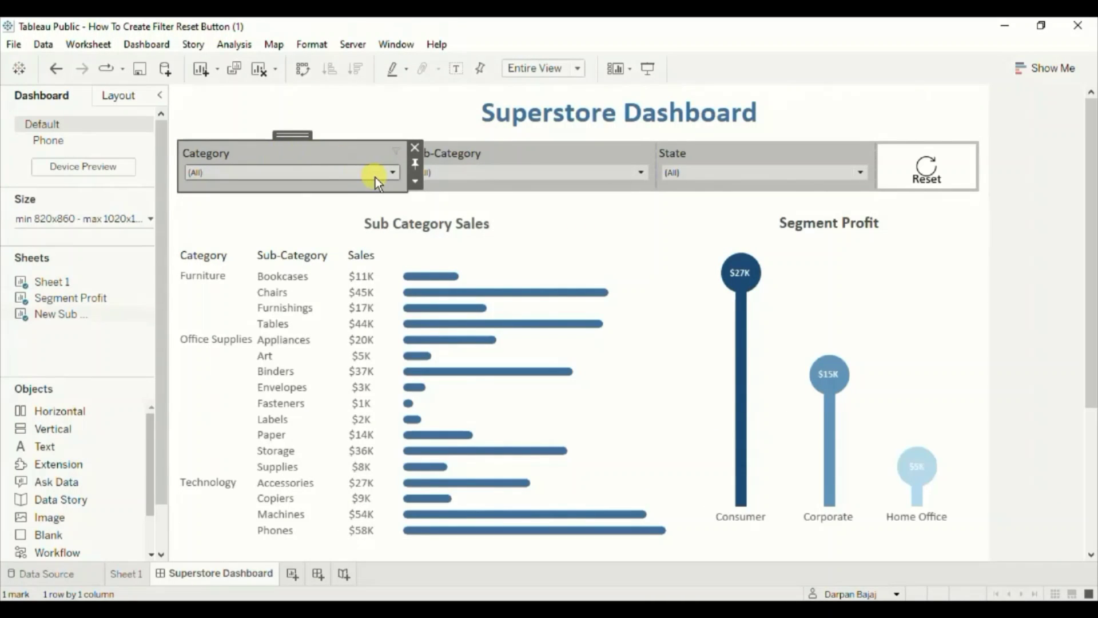
left_click(397, 173)
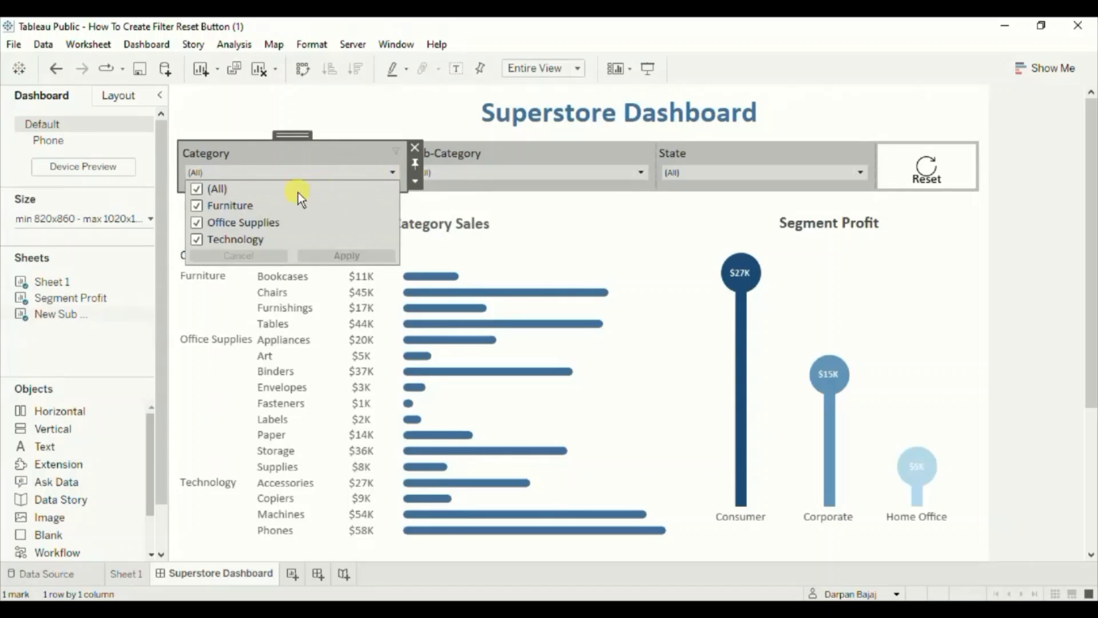
left_click(199, 205)
left_click(322, 259)
left_click(469, 170)
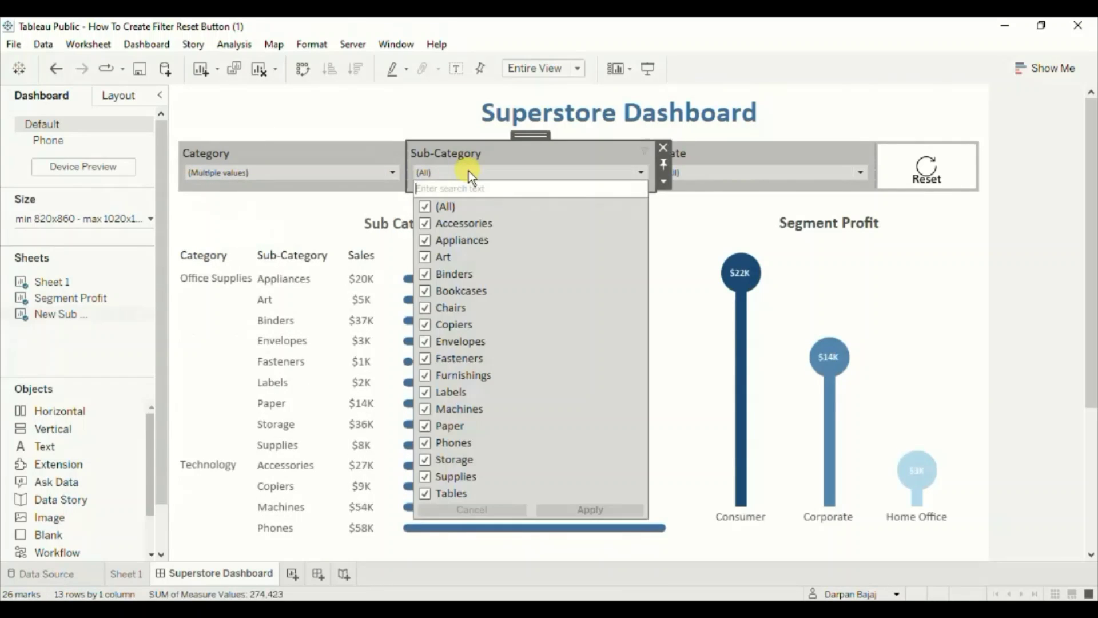
left_click(430, 224)
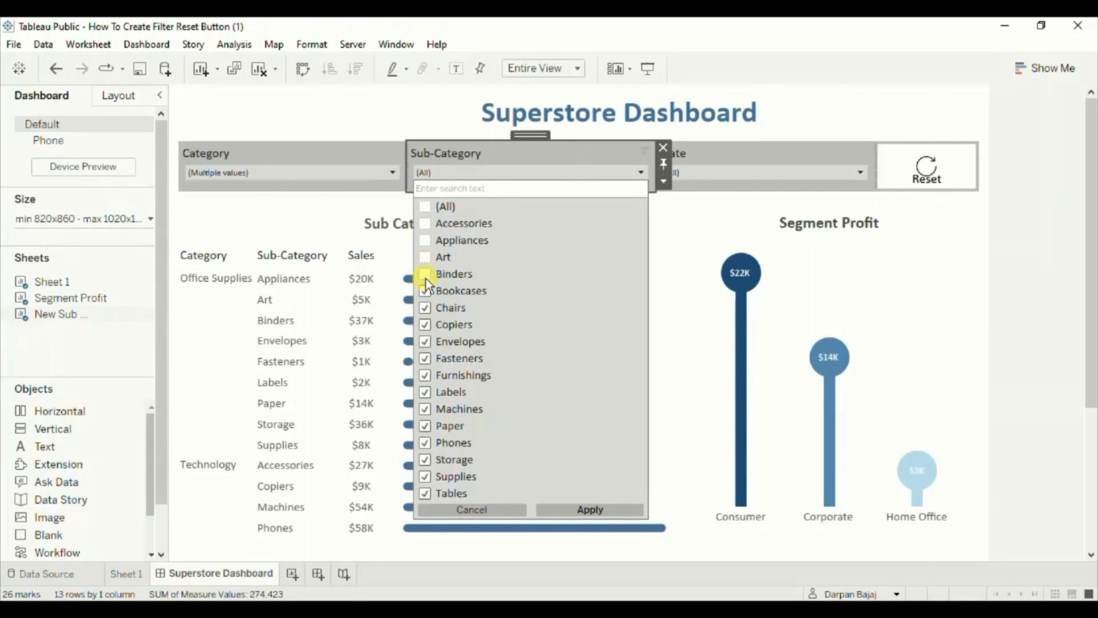
left_click(598, 513)
Step: Exclude Alabama from the State filter and apply the change
left_click(731, 175)
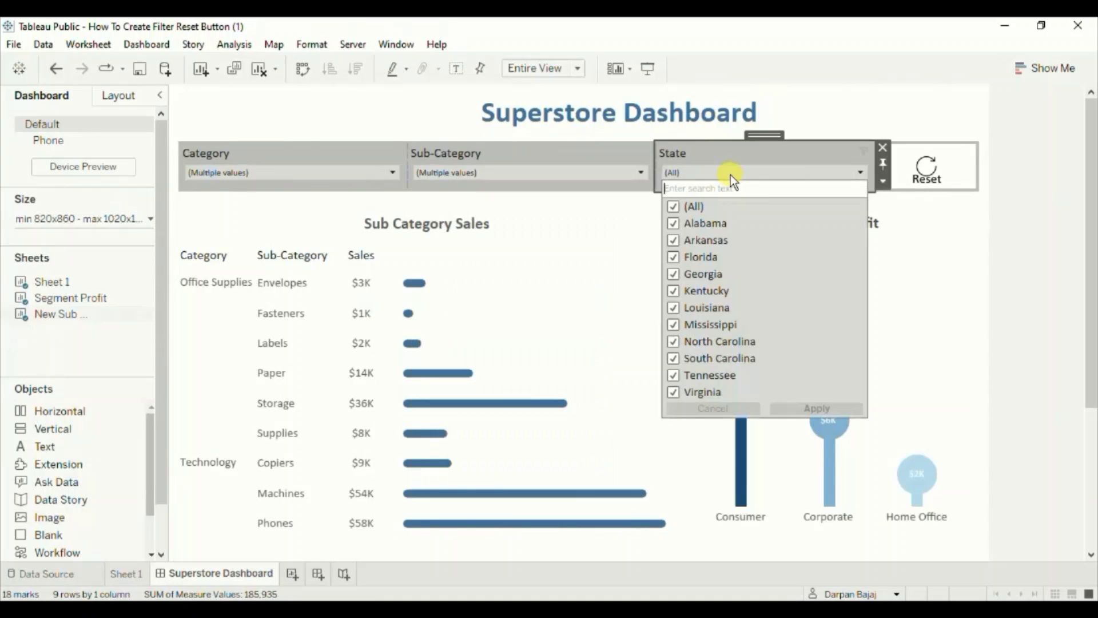
left_click(674, 223)
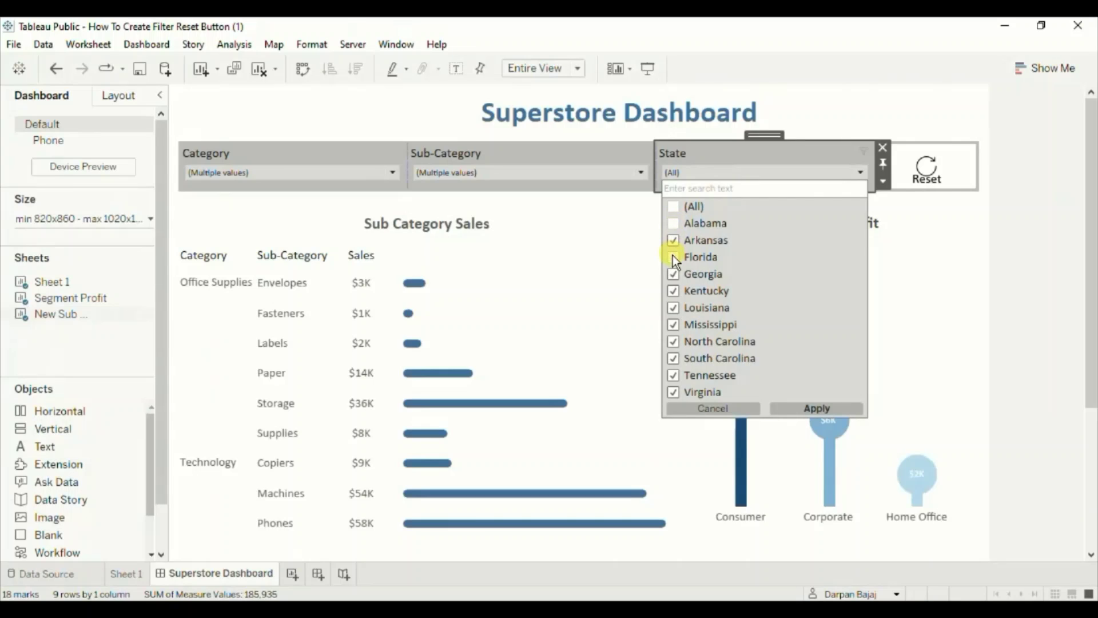
left_click(804, 407)
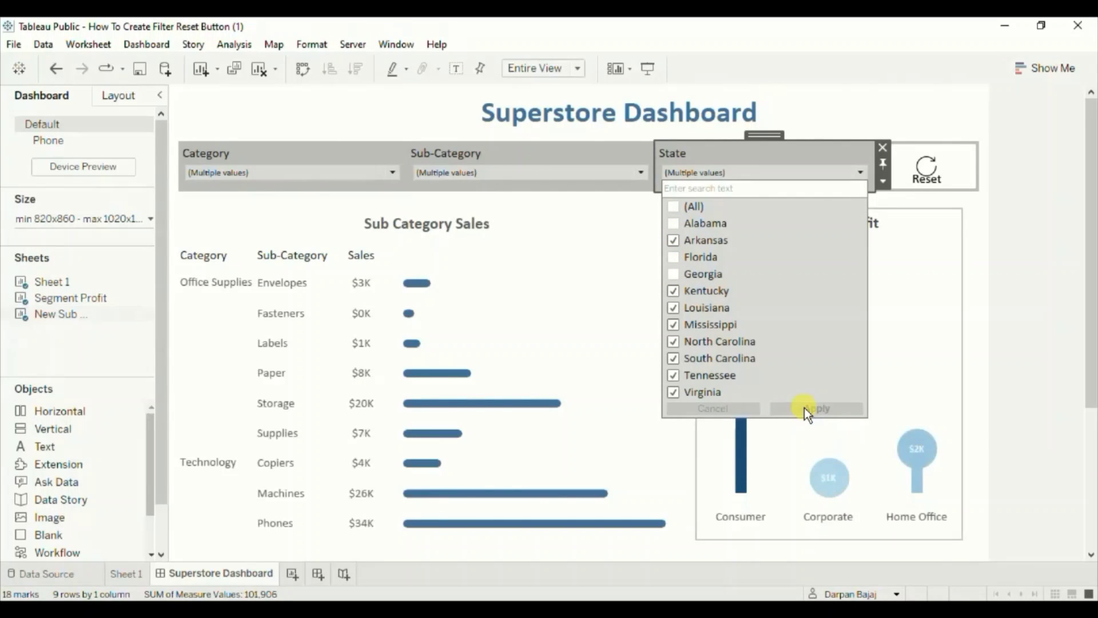
left_click(898, 303)
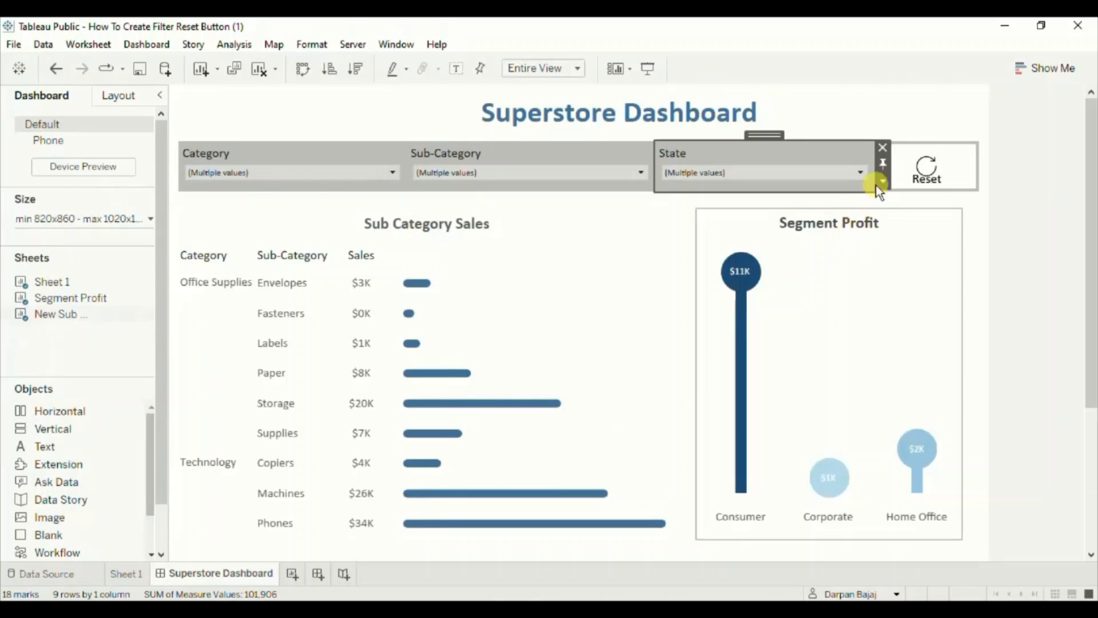
Step: Reset all filters to (All) with the dashboard's reset arrow, then open Sheet 1's data pane options
left_click(930, 172)
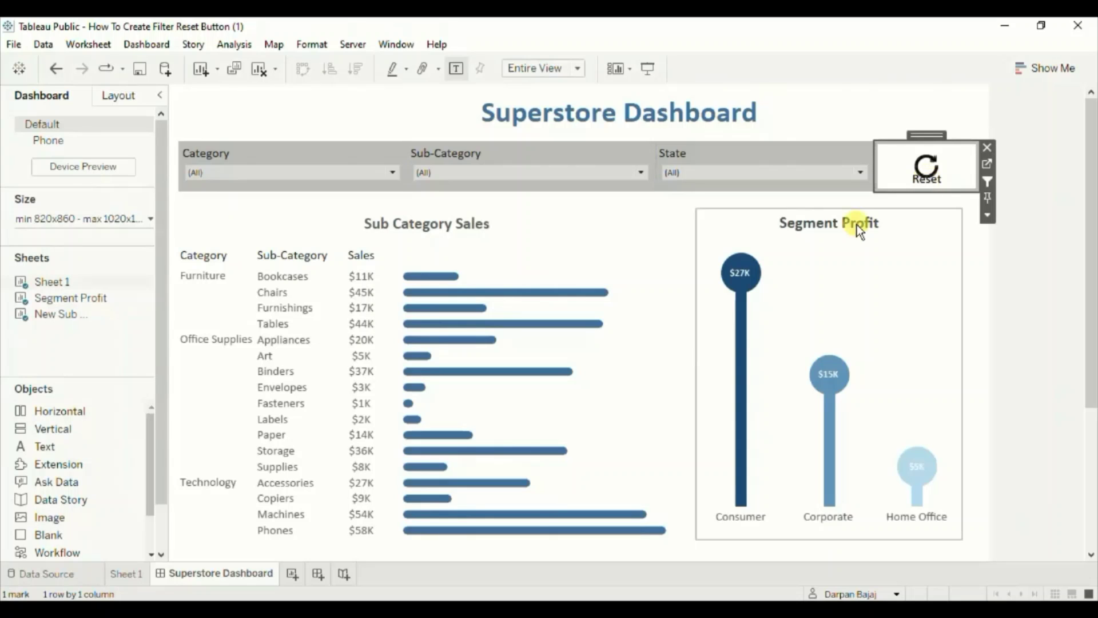
left_click(127, 573)
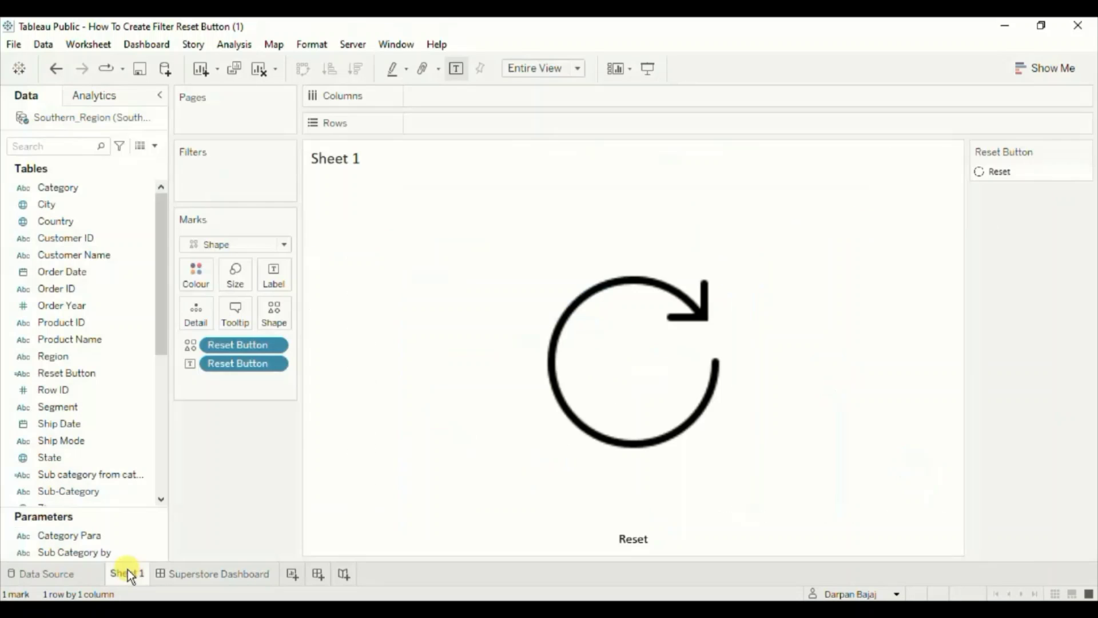
left_click(155, 148)
Step: Create a 'Remove Highlight' calculated field with formula 'Remove Highlight' and put it on Sheet 1's Detail
left_click(133, 161)
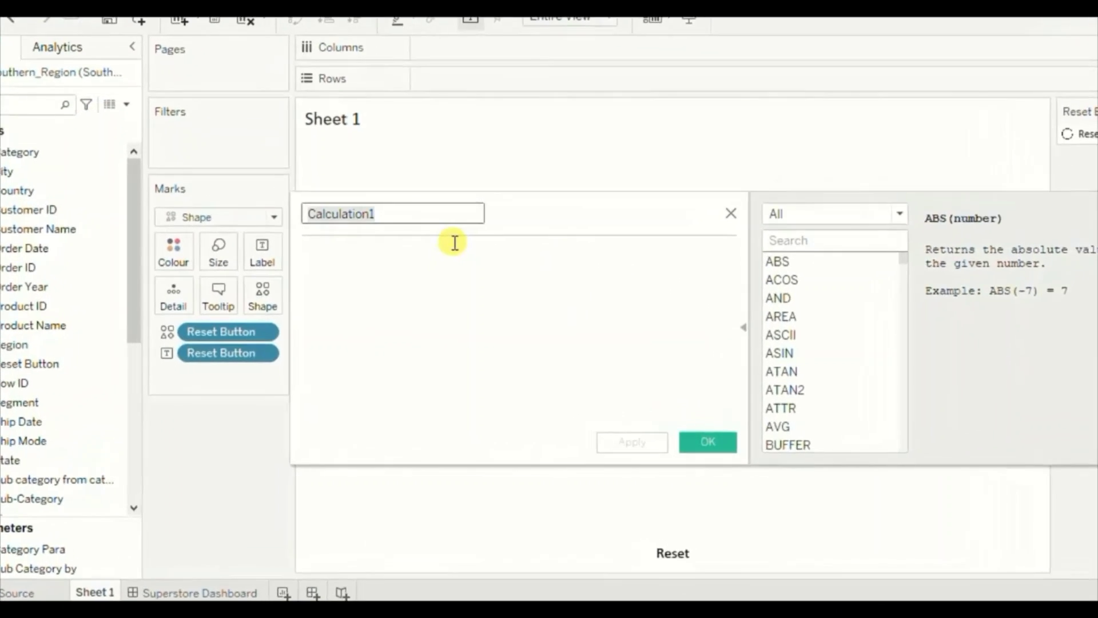
type("Remove Highlight")
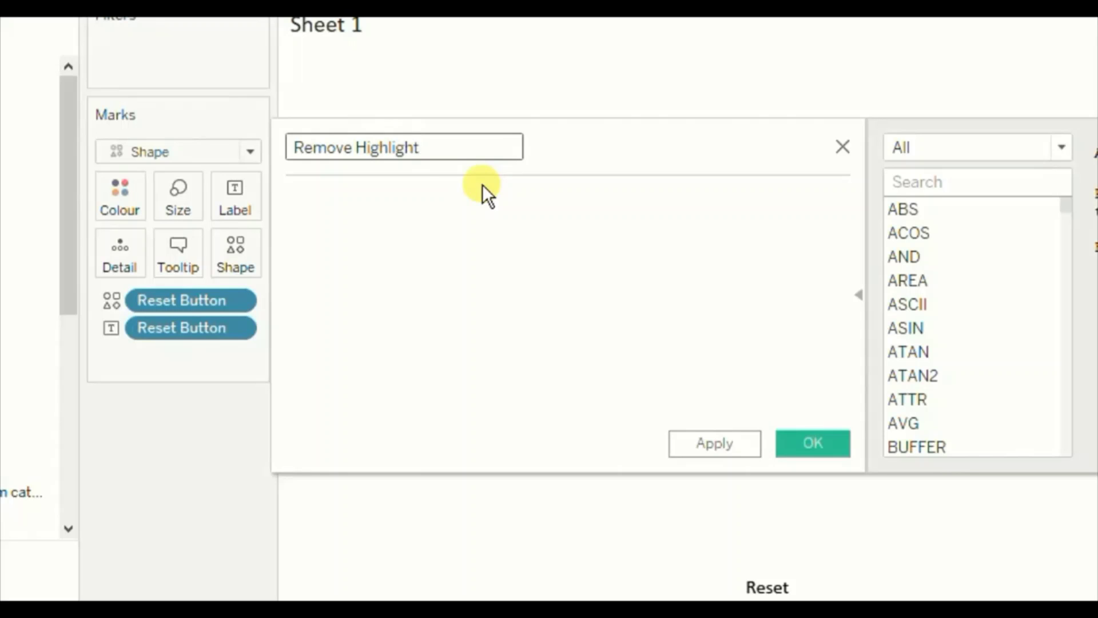
left_click(417, 201)
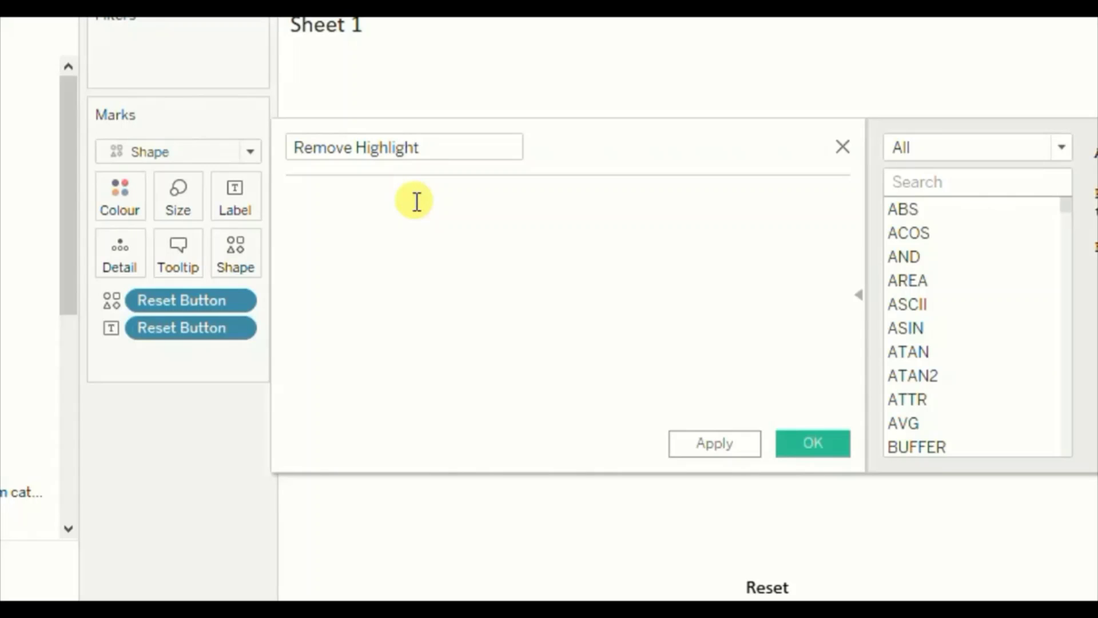
type("'Remove Highlight")
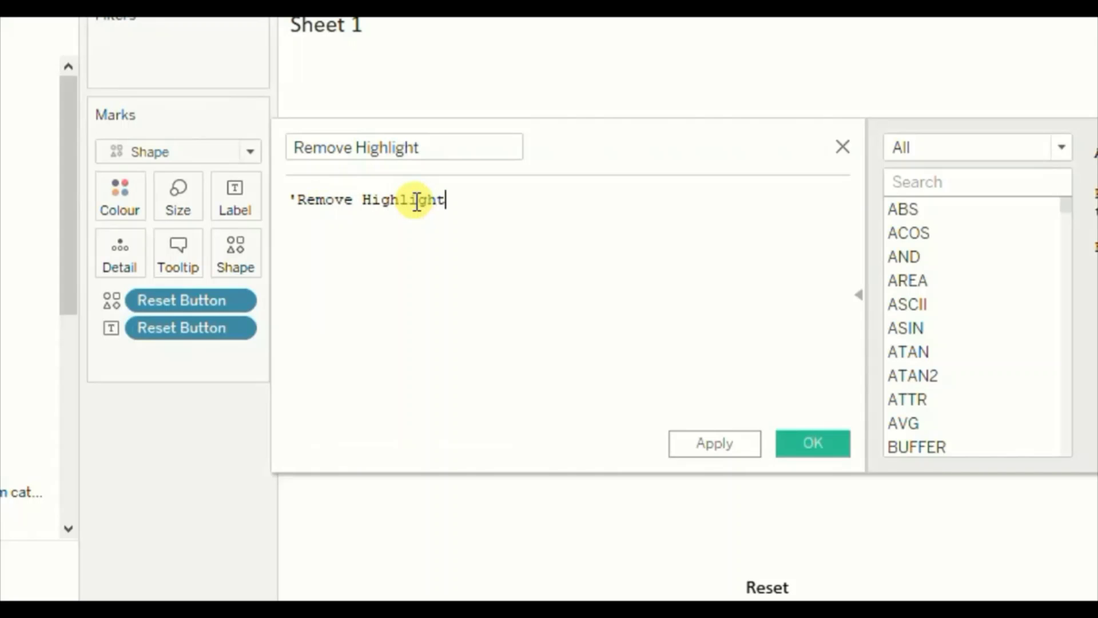
type("'")
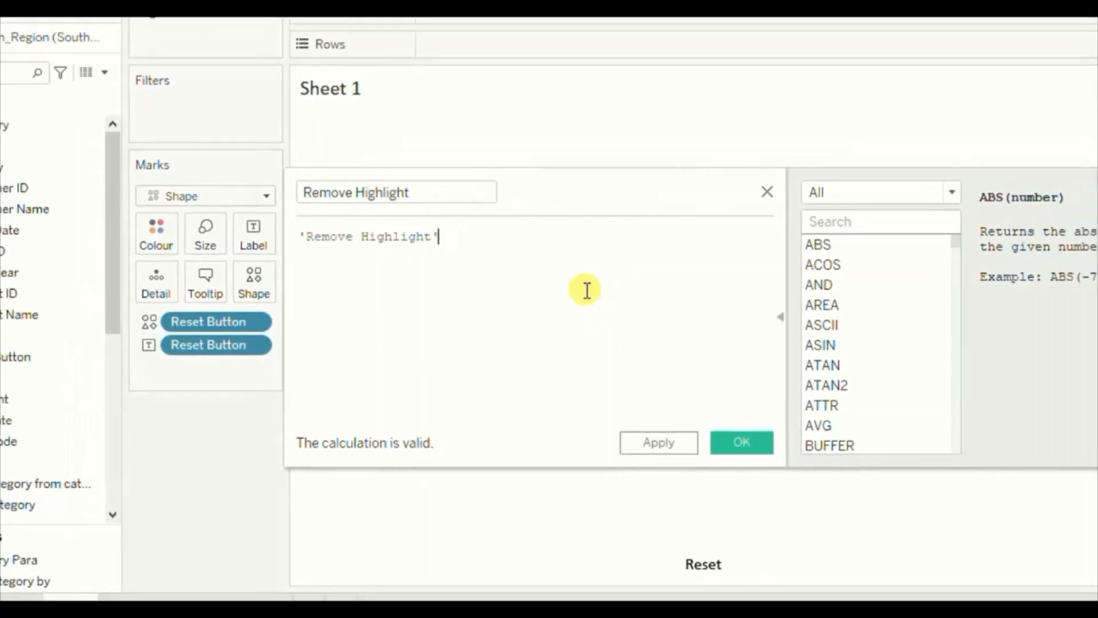
left_click(742, 442)
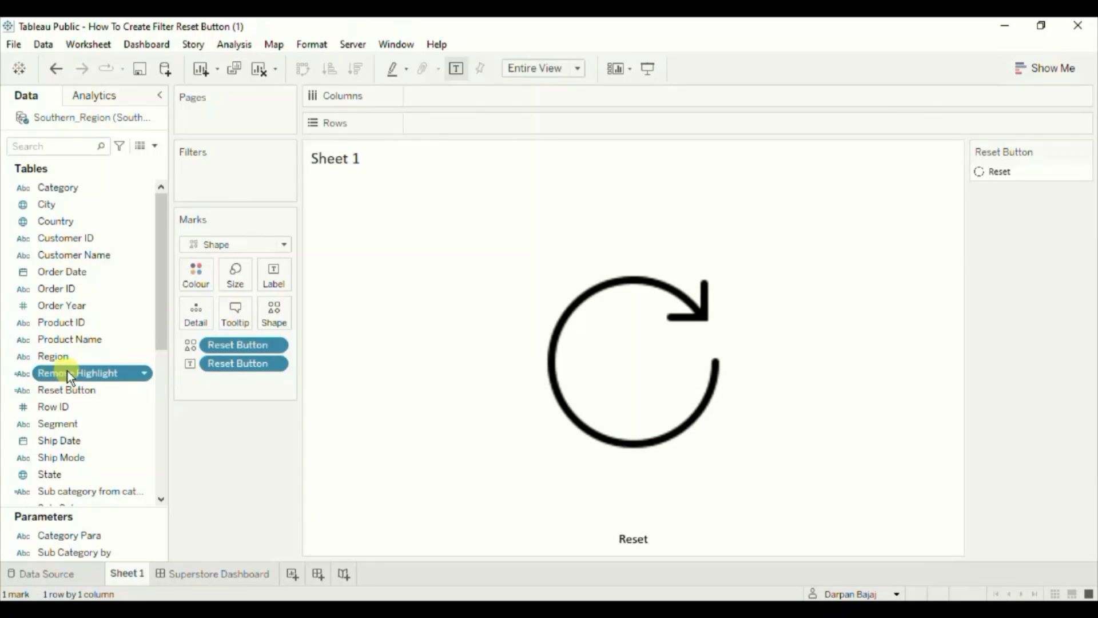
left_click_drag(67, 371, 194, 311)
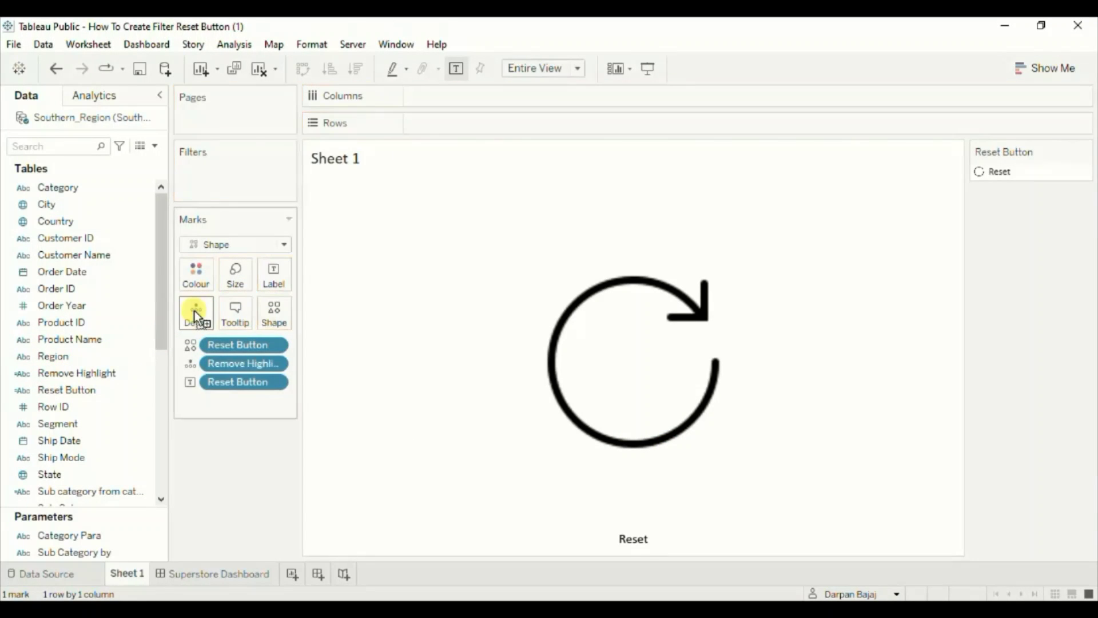
Step: On the Superstore Dashboard, add a 'Remove Higjlight' filter action, excluding New Sub category Sales as source, run on Select
left_click(204, 571)
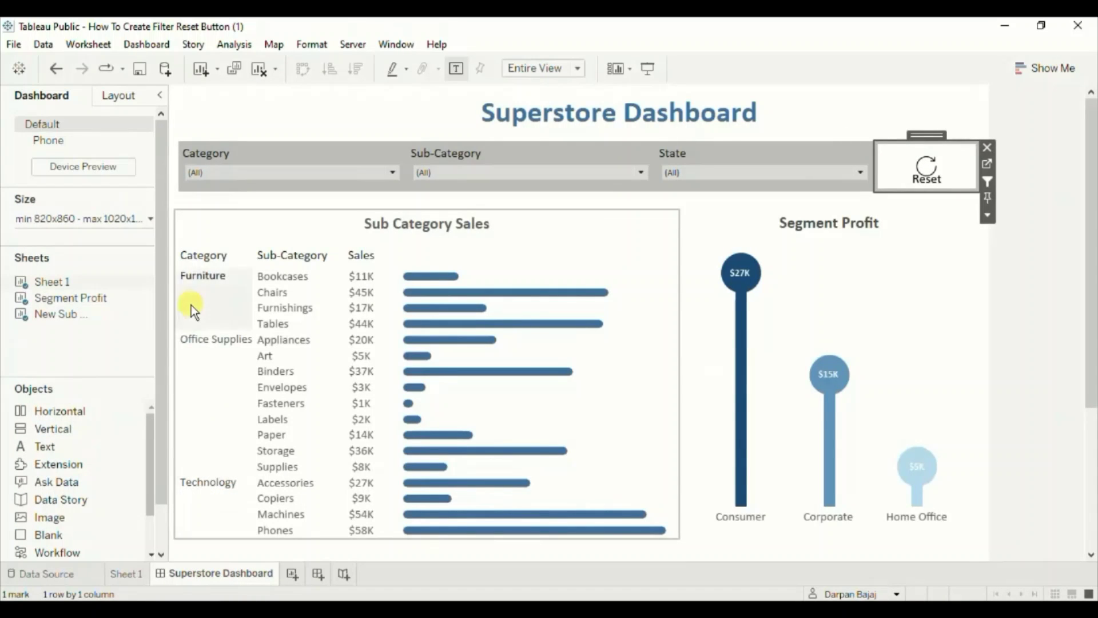
left_click(143, 46)
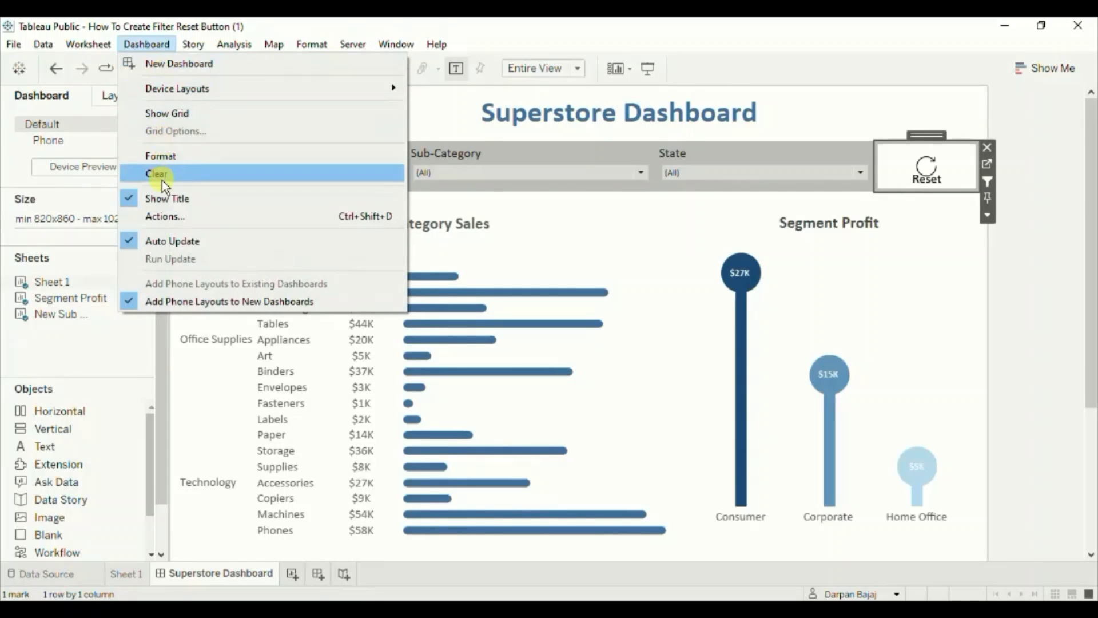
left_click(164, 214)
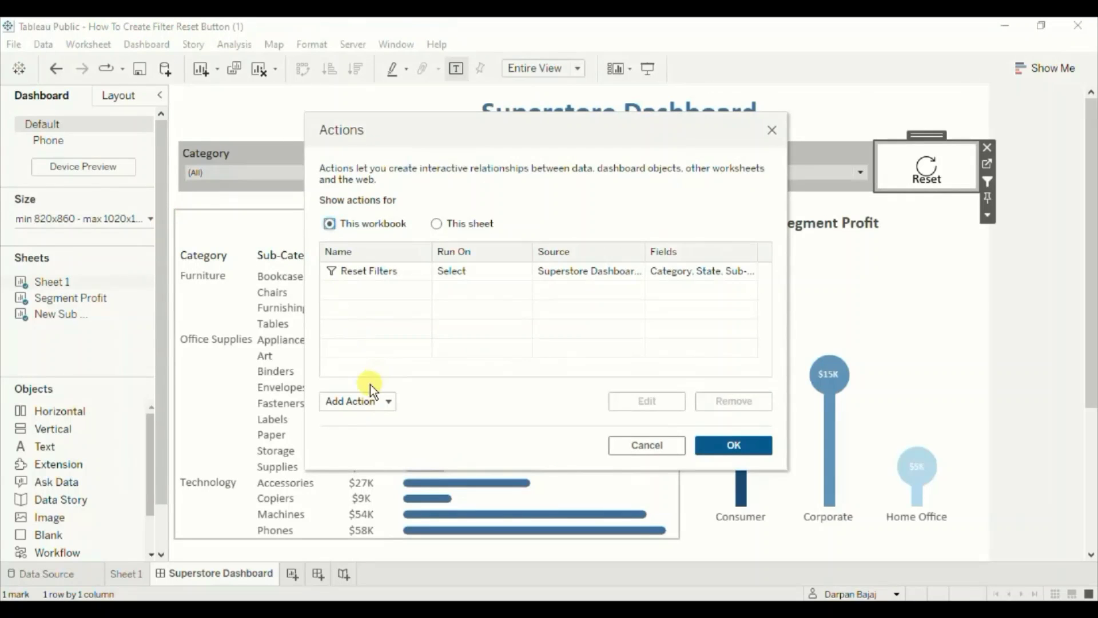
left_click(362, 402)
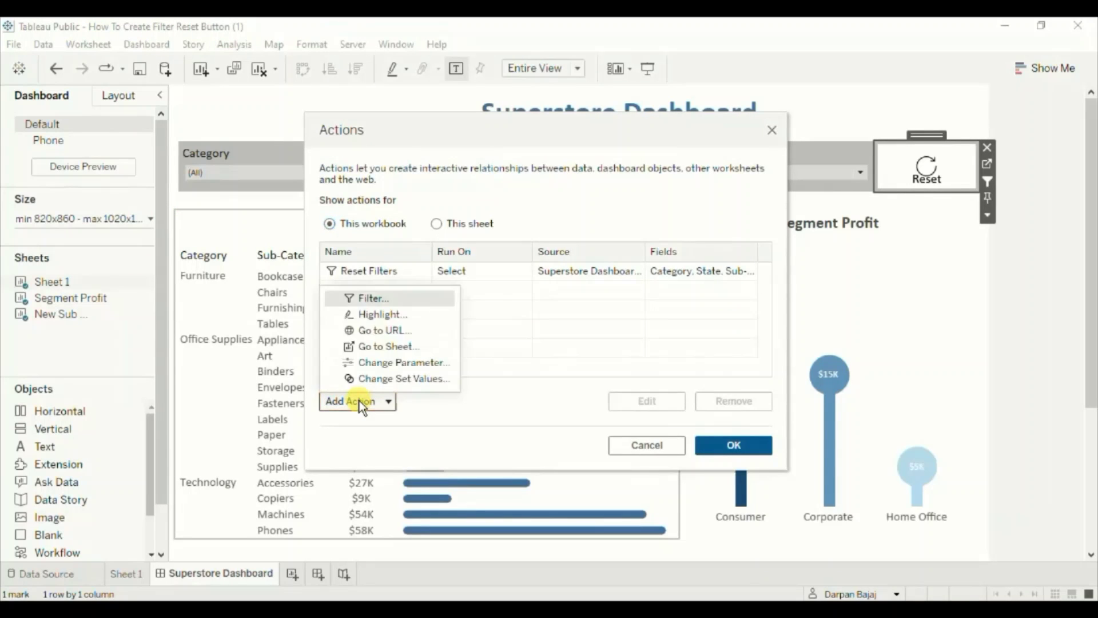
left_click(363, 300)
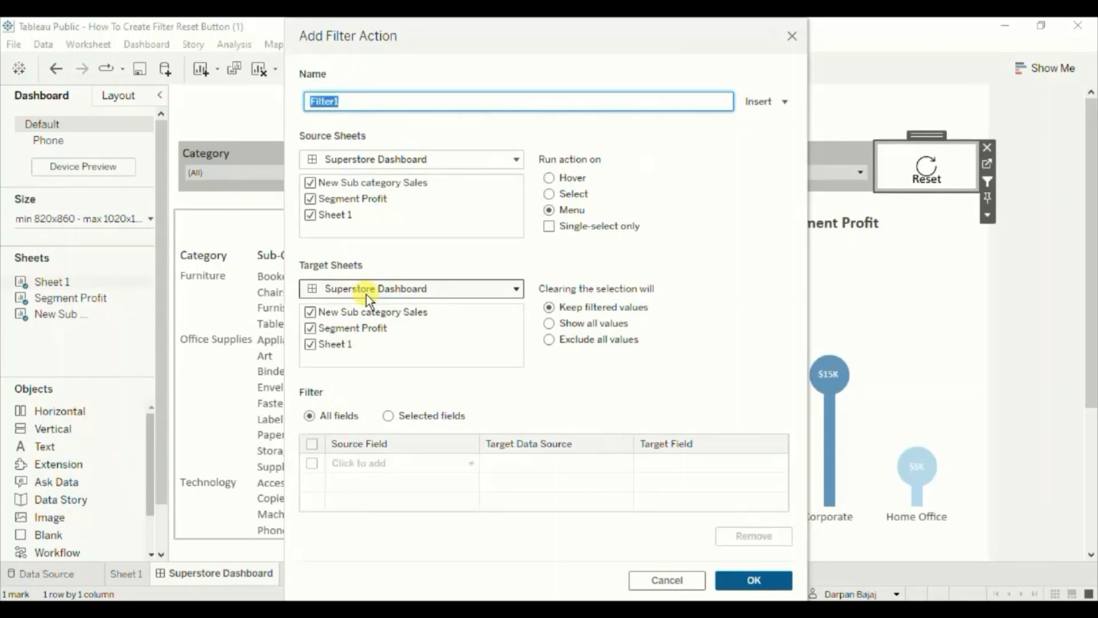
type("Remove Higjlight")
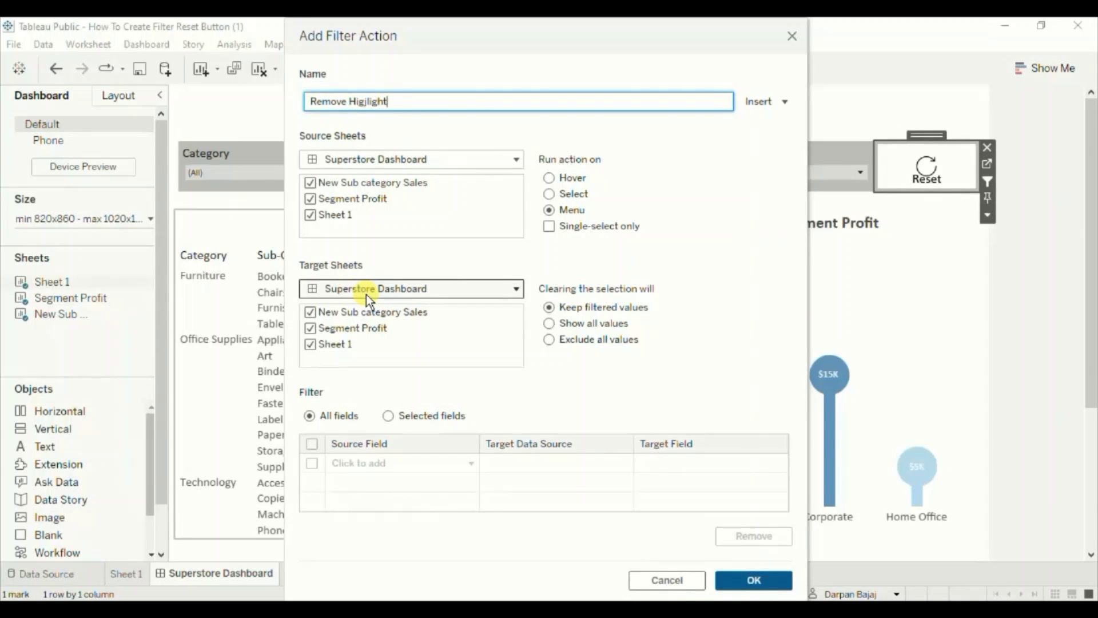
left_click(313, 184)
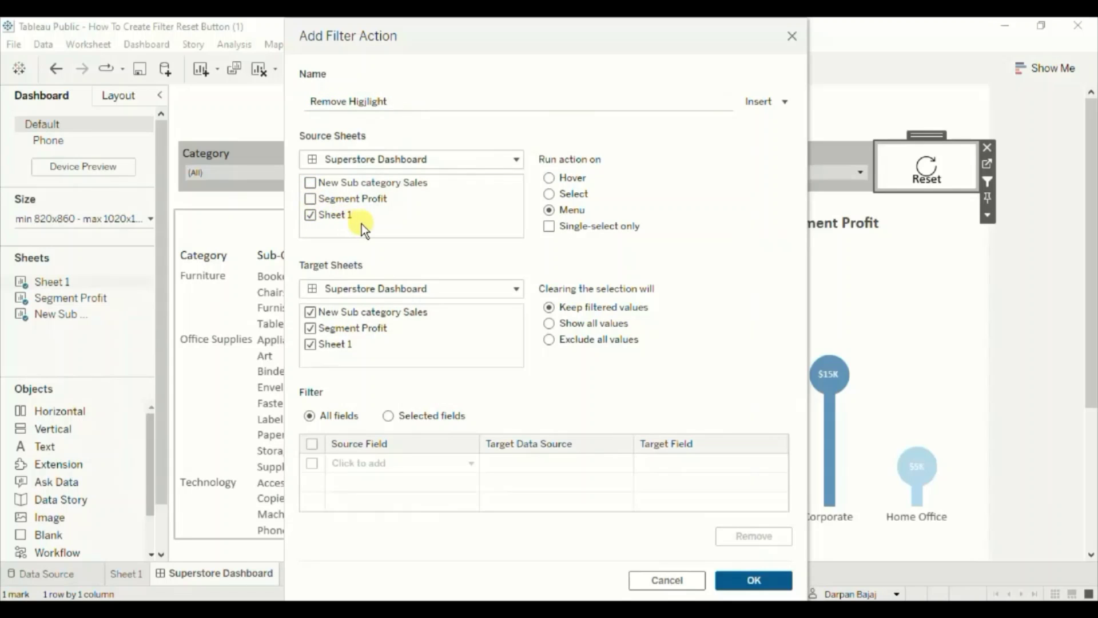
left_click(550, 195)
Step: Target only Sheet 1, show all values when the selection clears, and filter on selected fields
left_click(423, 287)
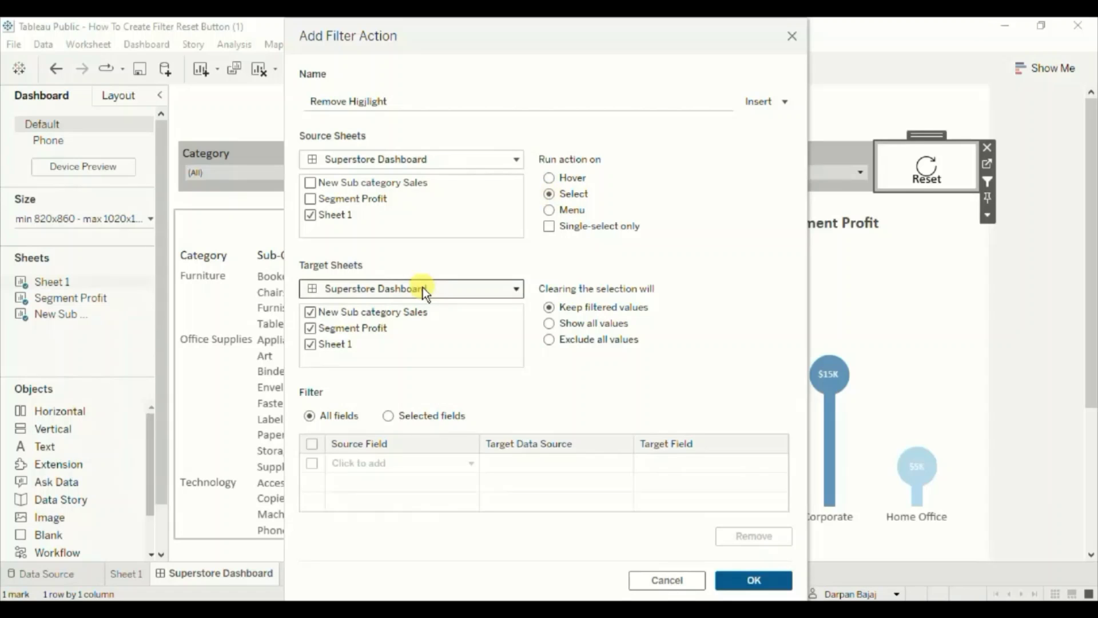
left_click(406, 288)
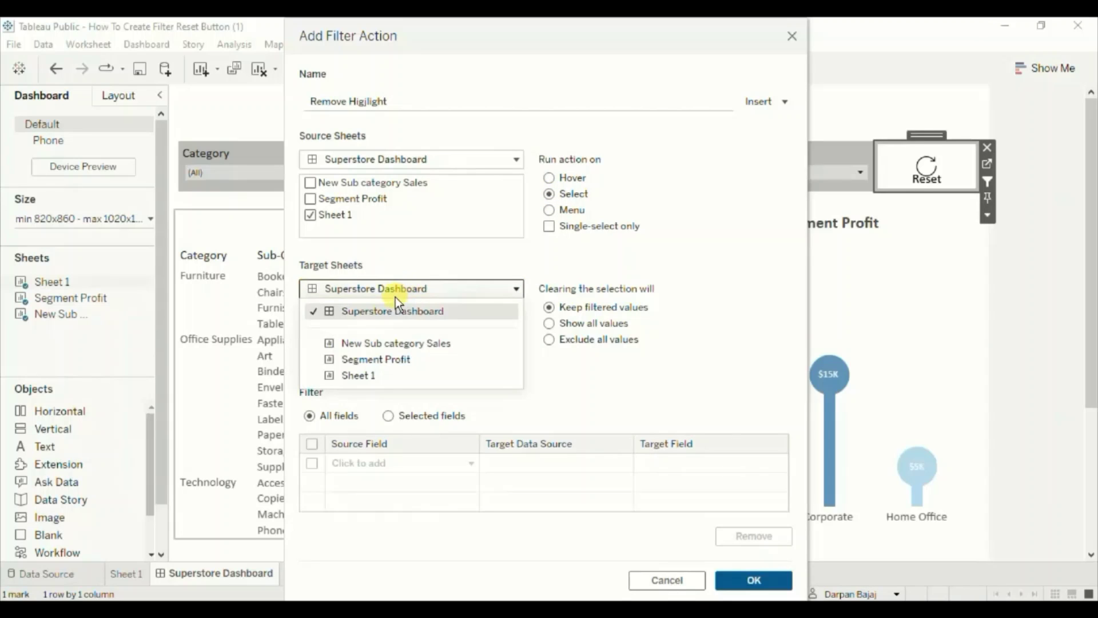
left_click(356, 375)
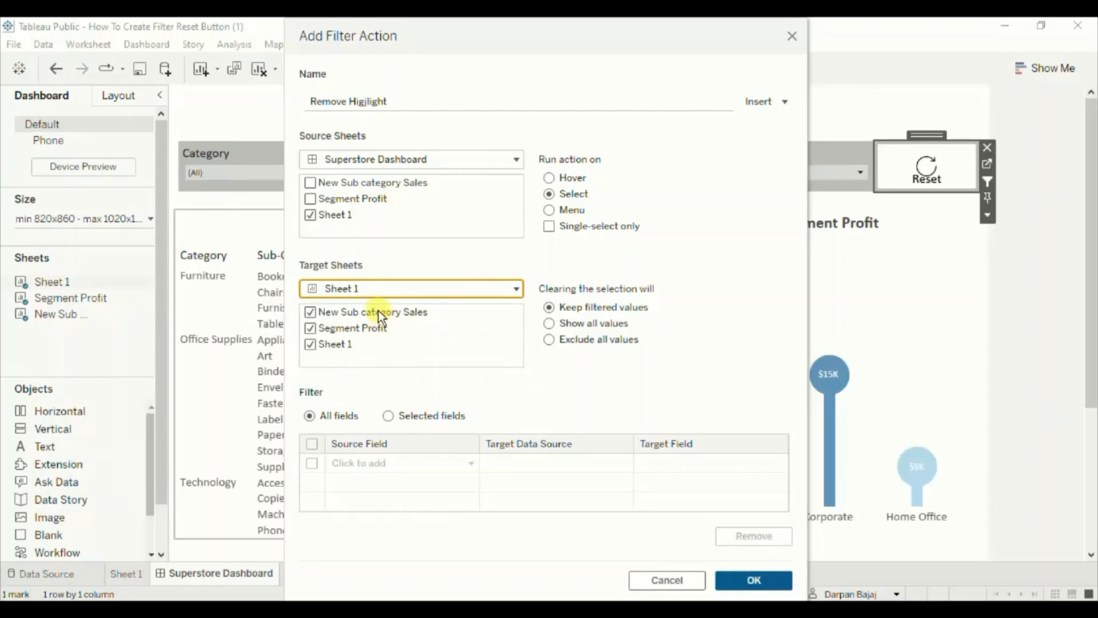
left_click(550, 324)
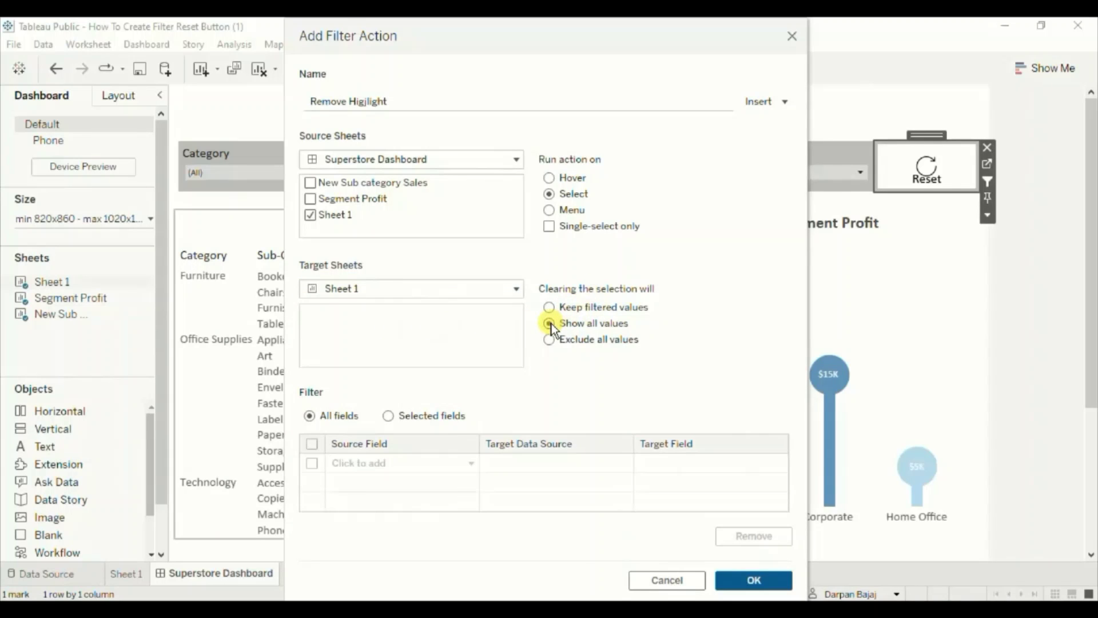
left_click(550, 324)
left_click(387, 417)
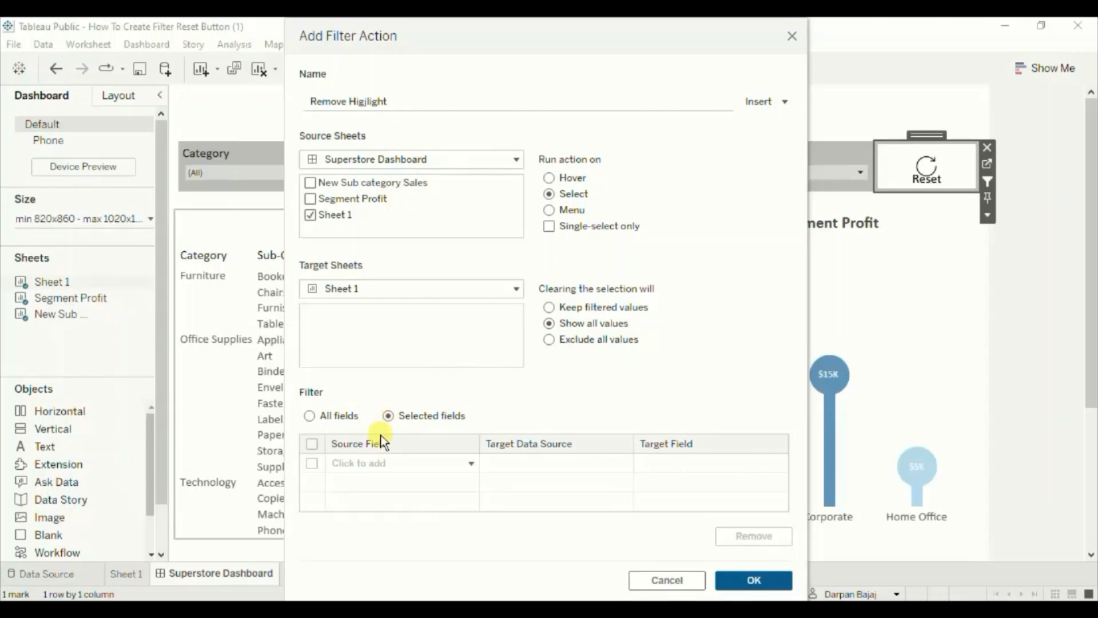
Step: Map the Remove Highlight source field to the Ship Mode target field and confirm both dialogs
left_click(379, 464)
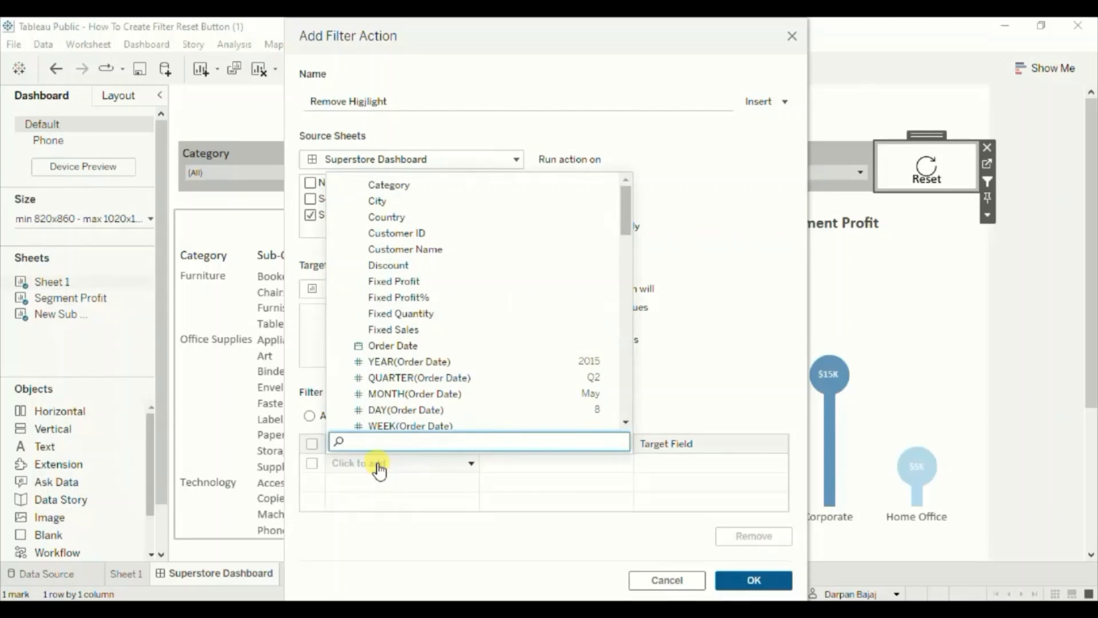
type("remove")
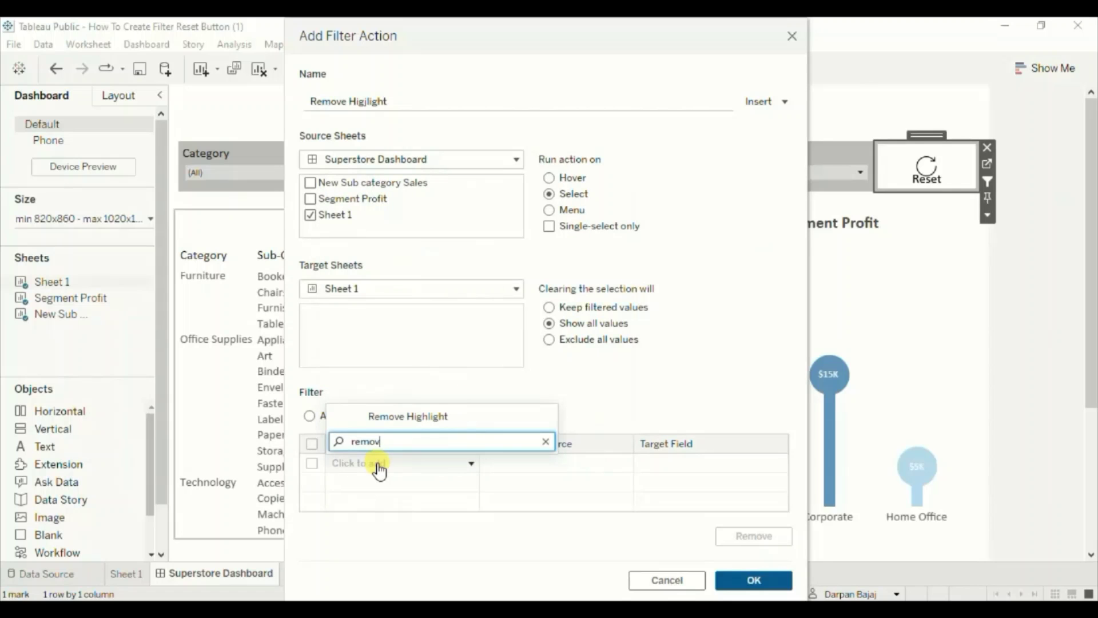
left_click(404, 418)
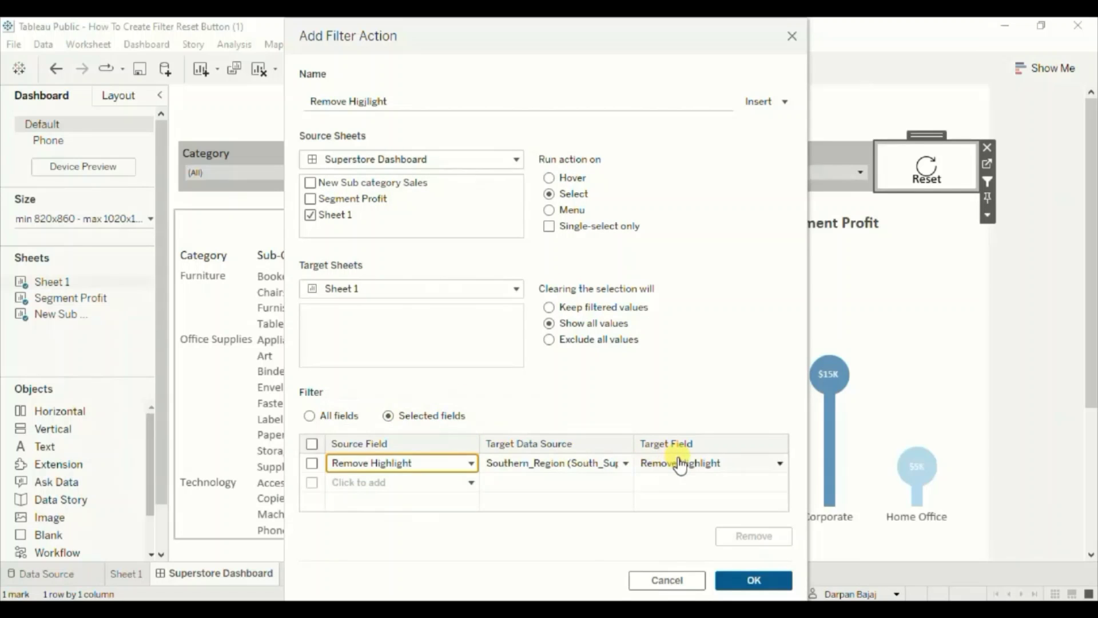
left_click(679, 465)
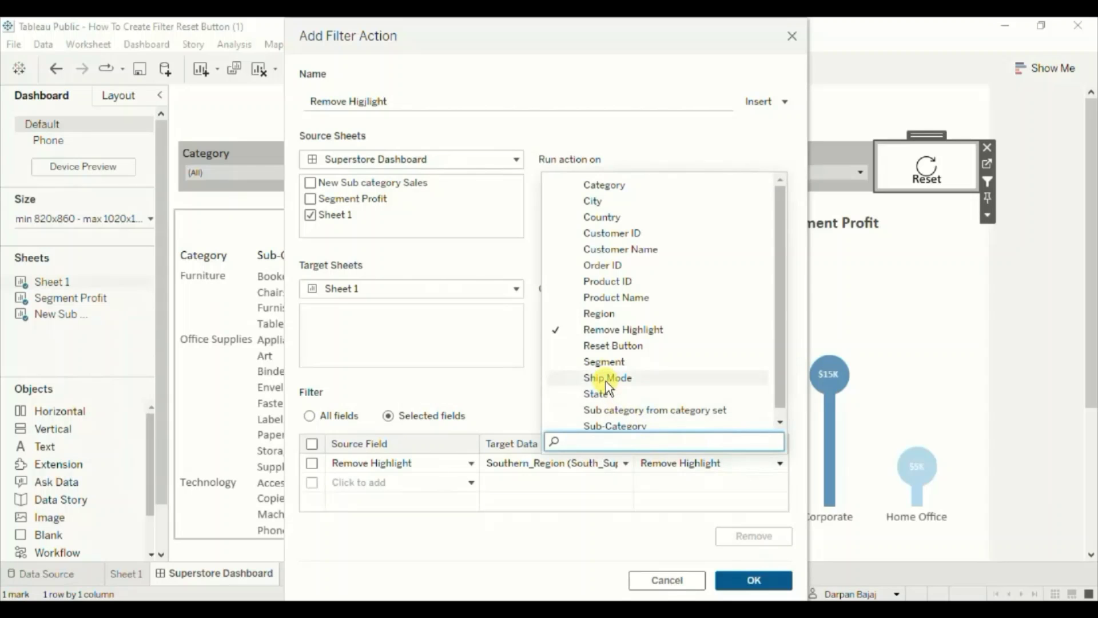
left_click(606, 379)
left_click(736, 574)
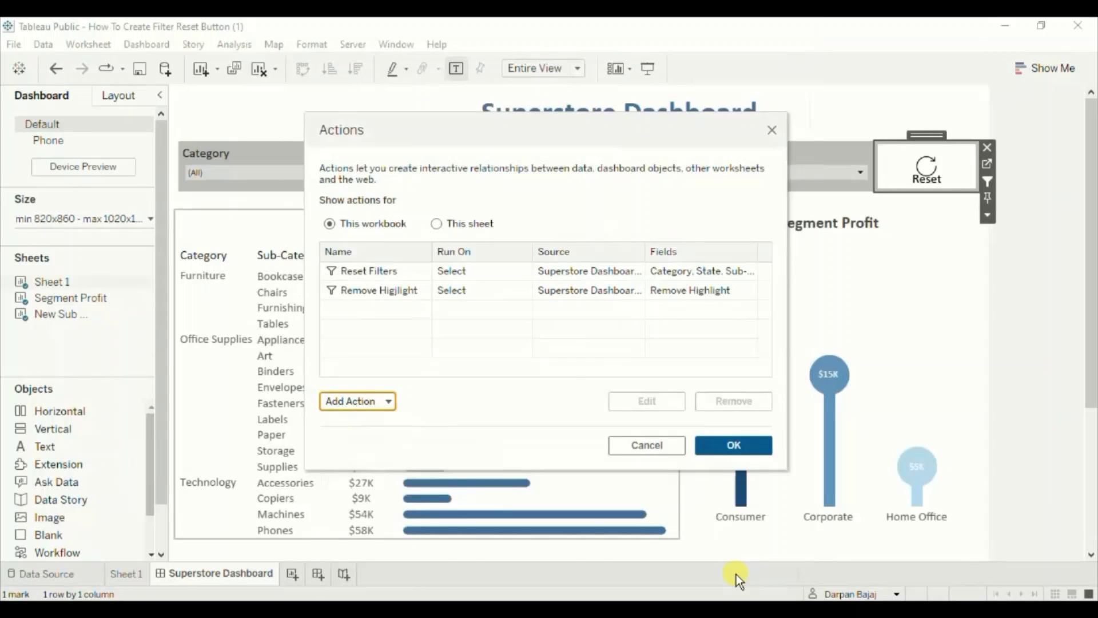
left_click(706, 446)
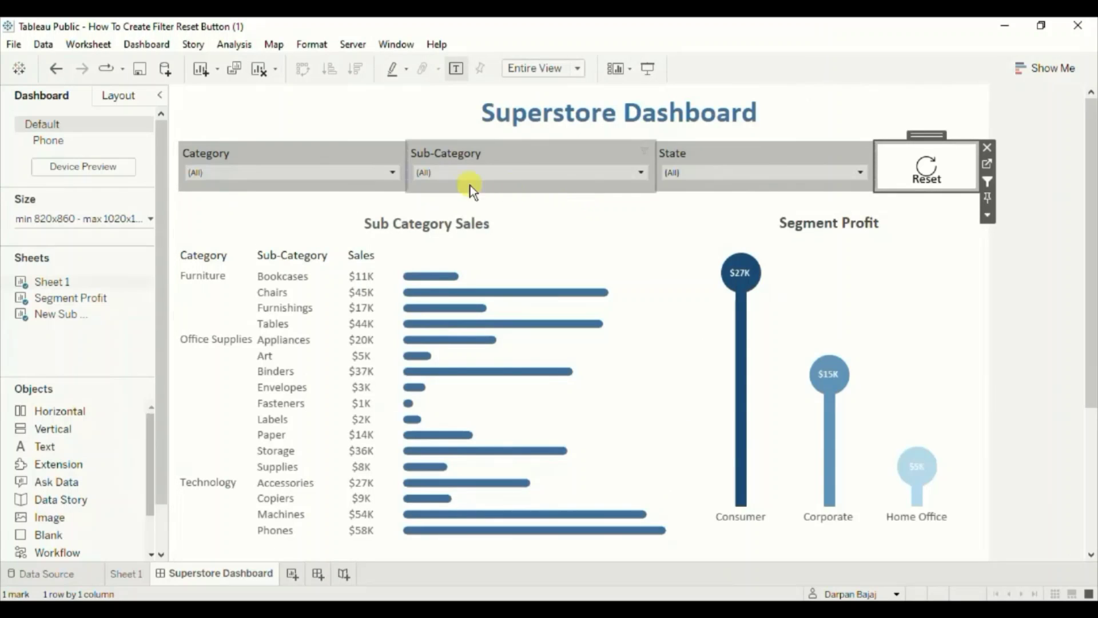
left_click(392, 172)
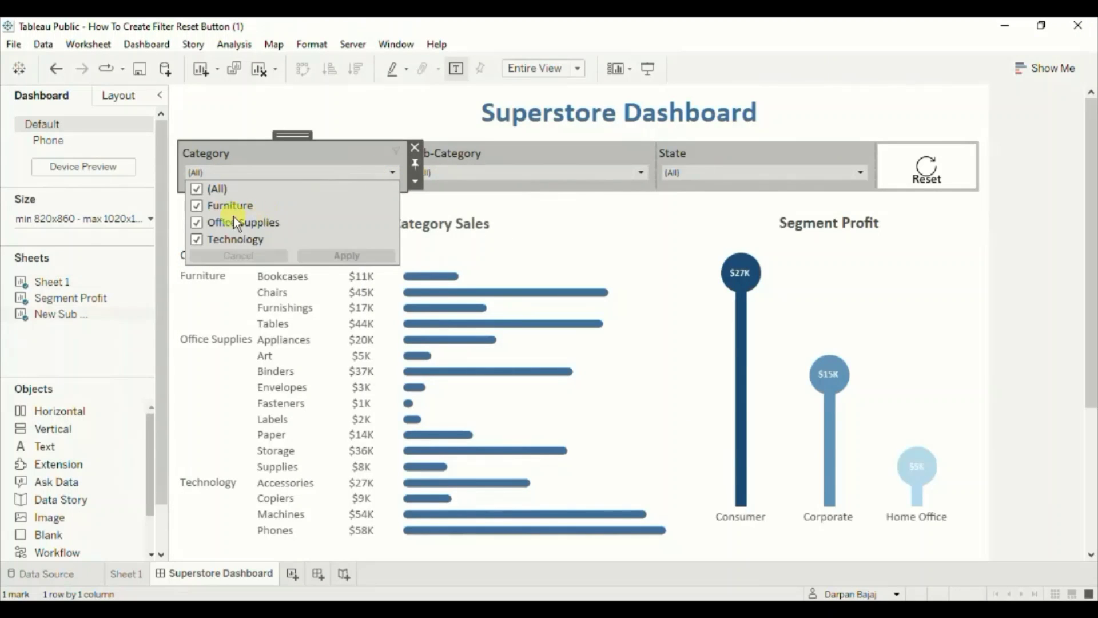
left_click(198, 206)
left_click(331, 255)
left_click(642, 171)
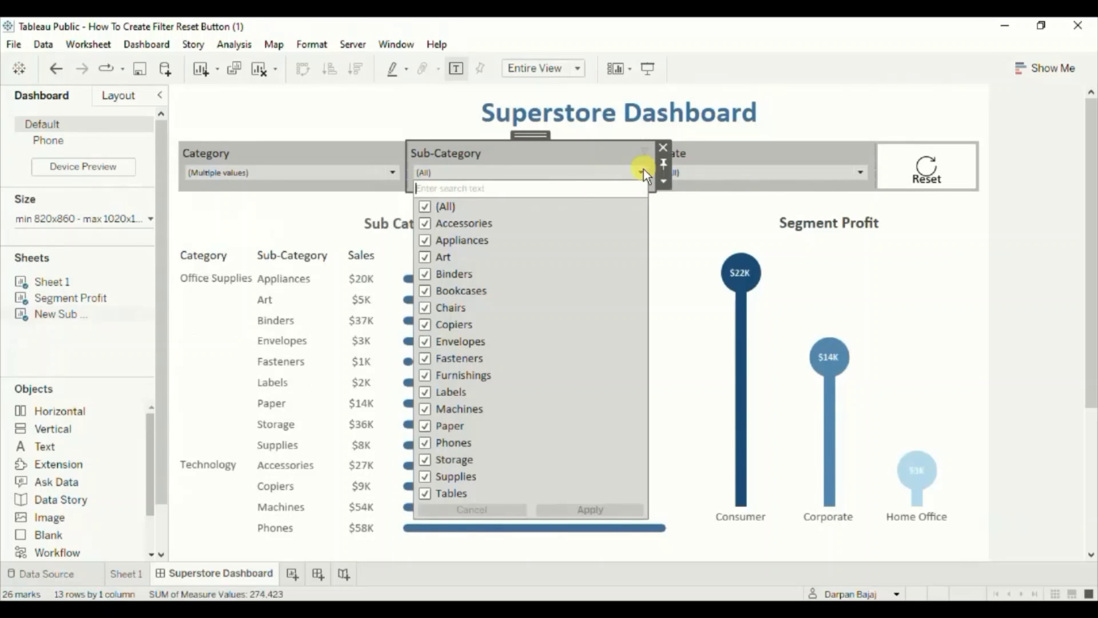
left_click(425, 224)
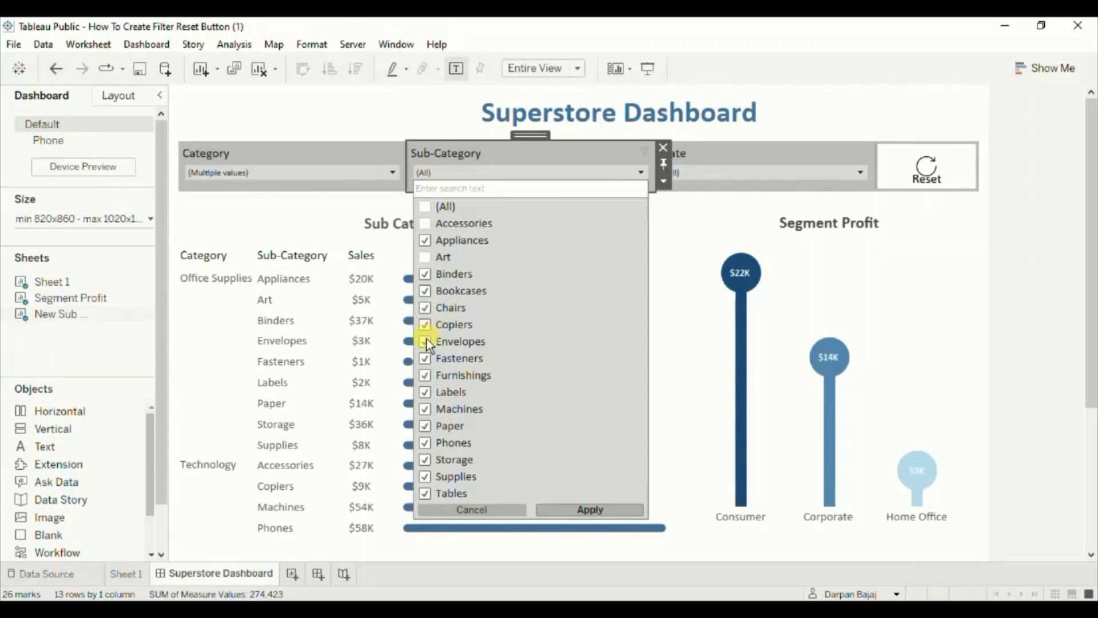
left_click(615, 509)
left_click(731, 170)
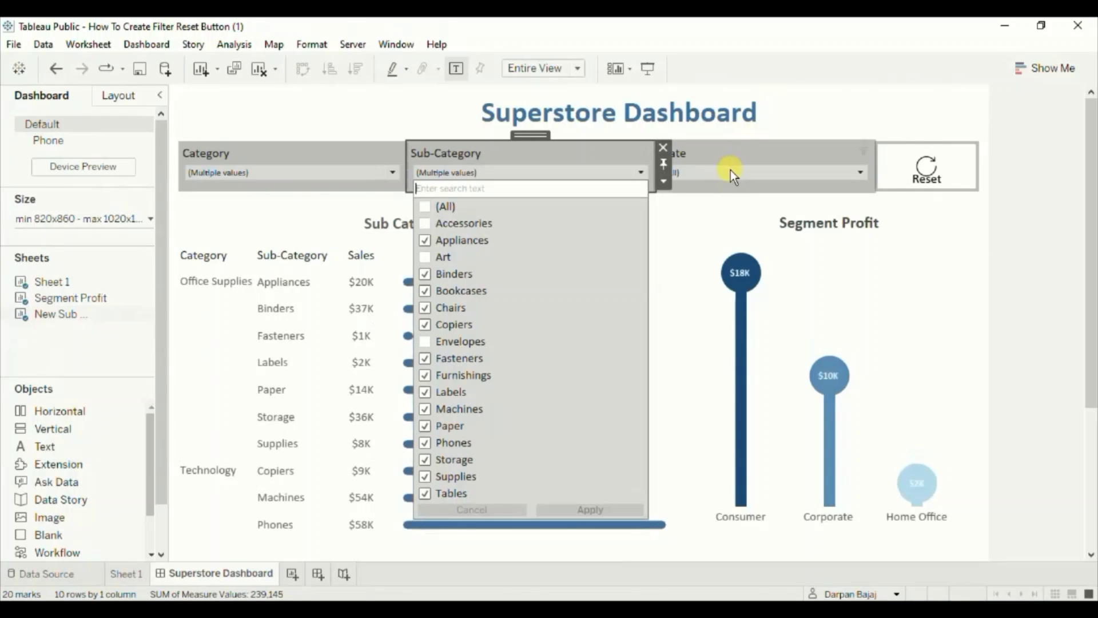
left_click(673, 223)
left_click(675, 239)
left_click(674, 257)
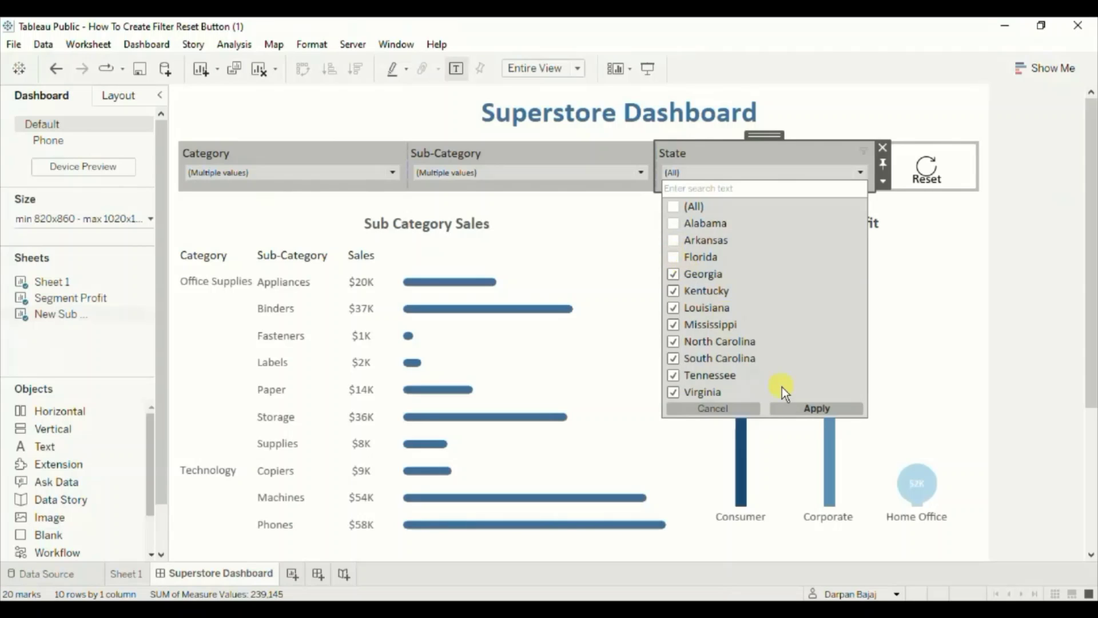
left_click(791, 406)
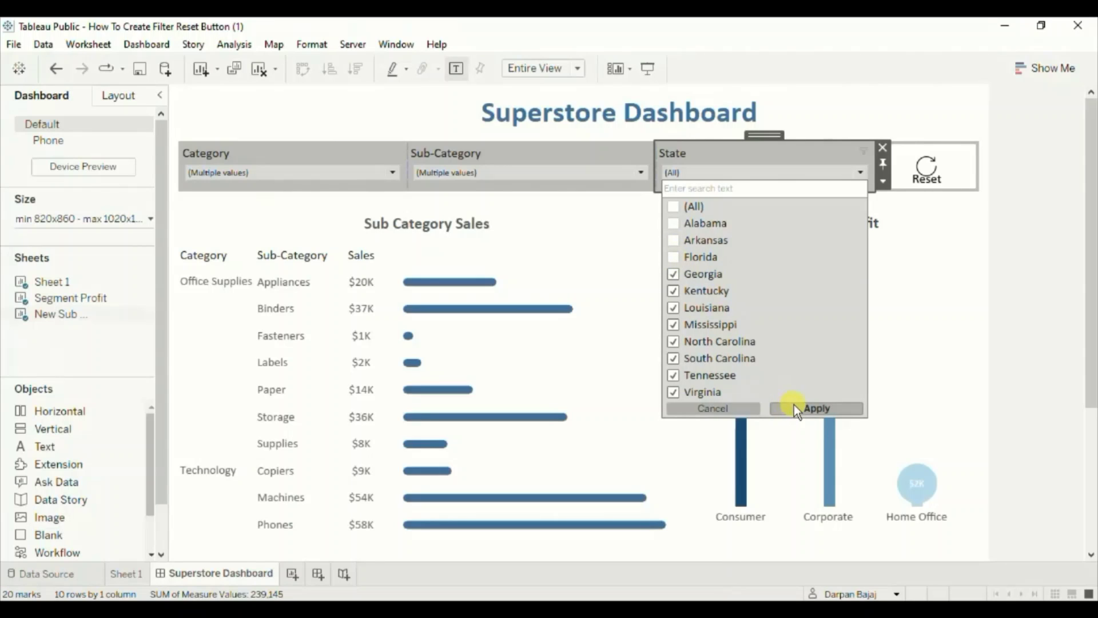
left_click(943, 293)
left_click(933, 184)
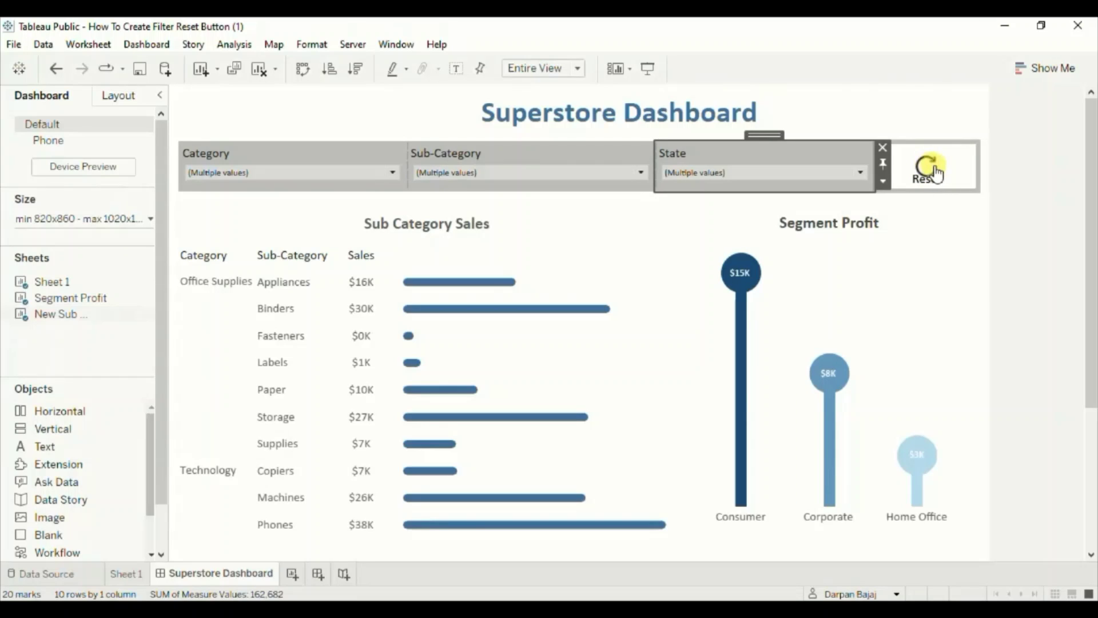
left_click(931, 173)
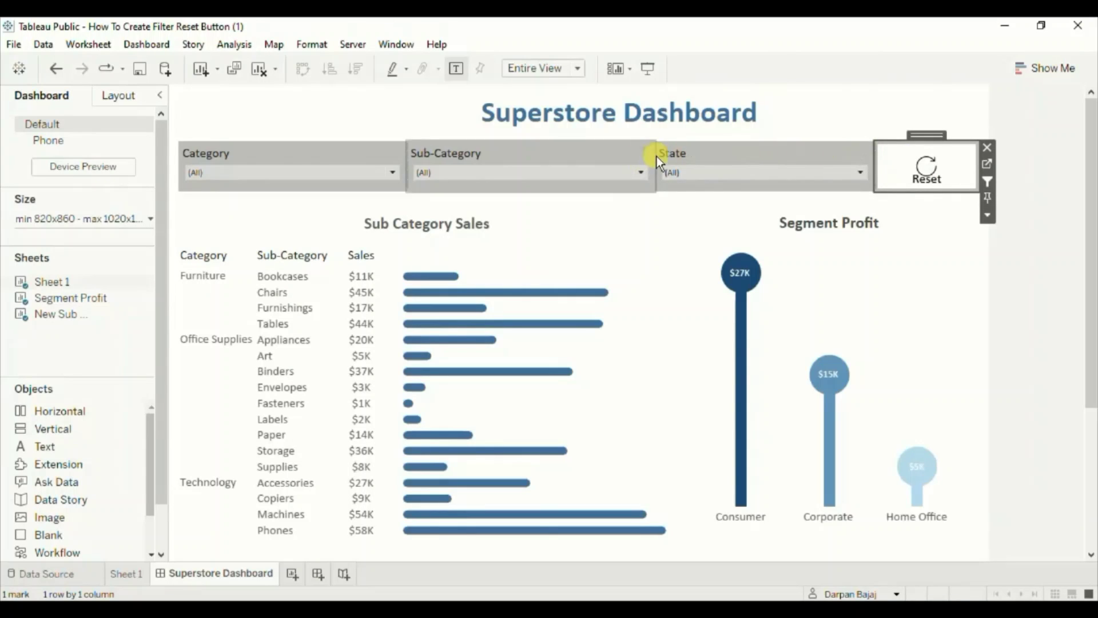
Step: Set the reset sheet's worksheet shading to light grey in its Format pane
right_click(897, 159)
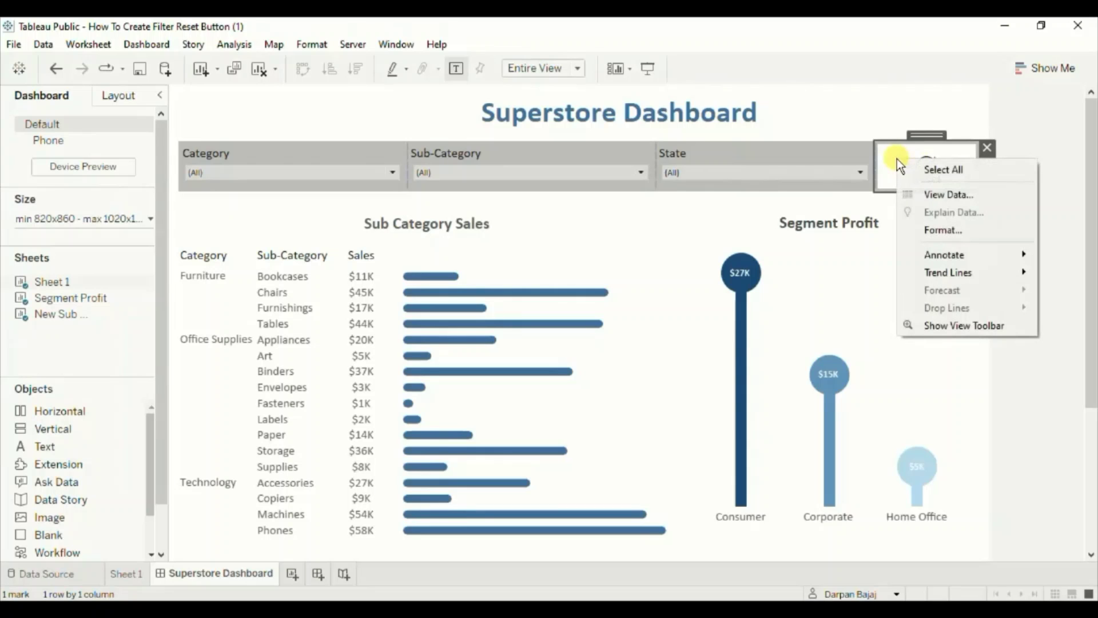
left_click(929, 229)
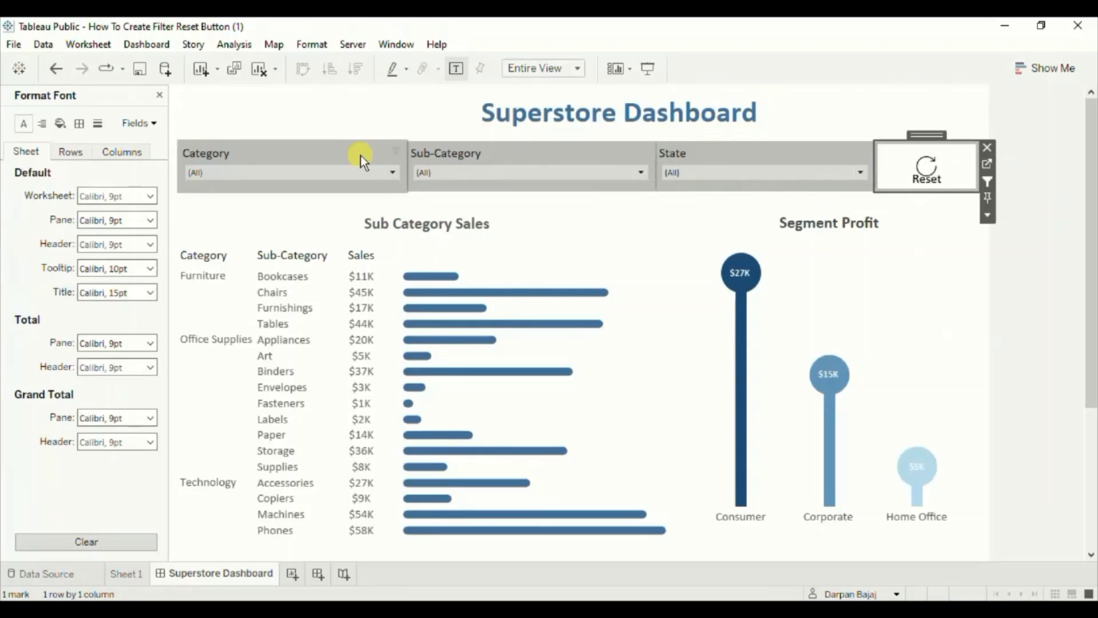
left_click(60, 123)
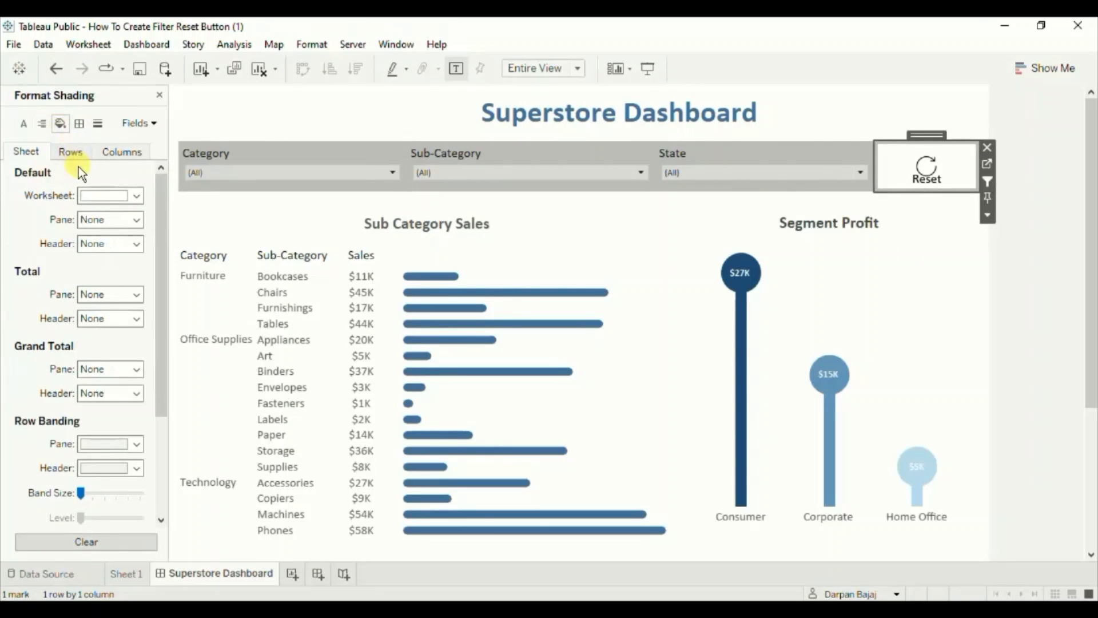
left_click(103, 196)
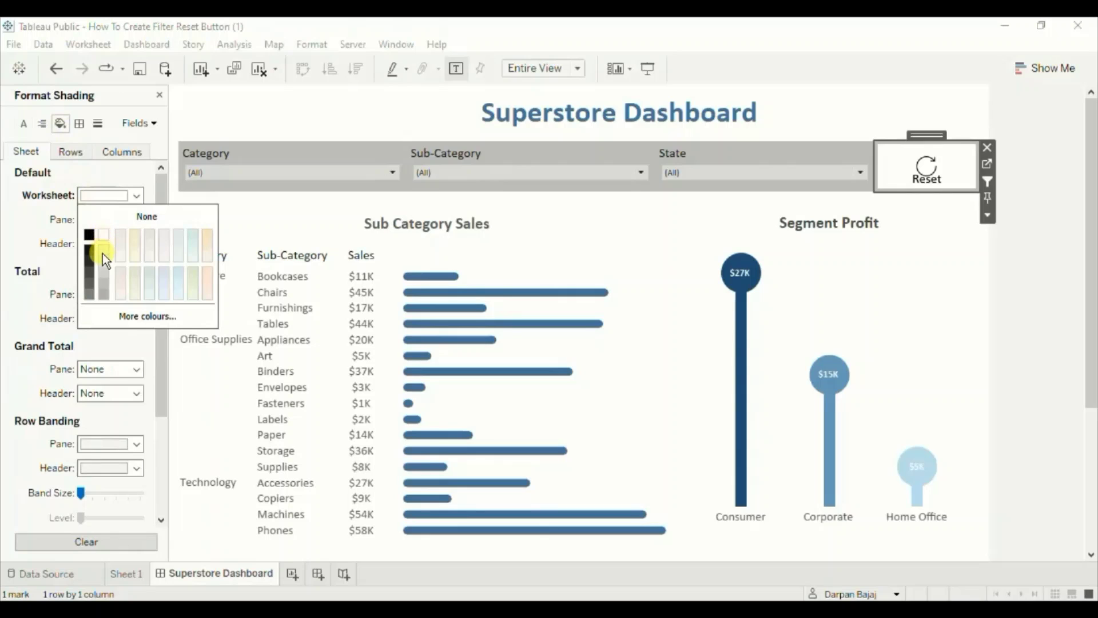
left_click(102, 283)
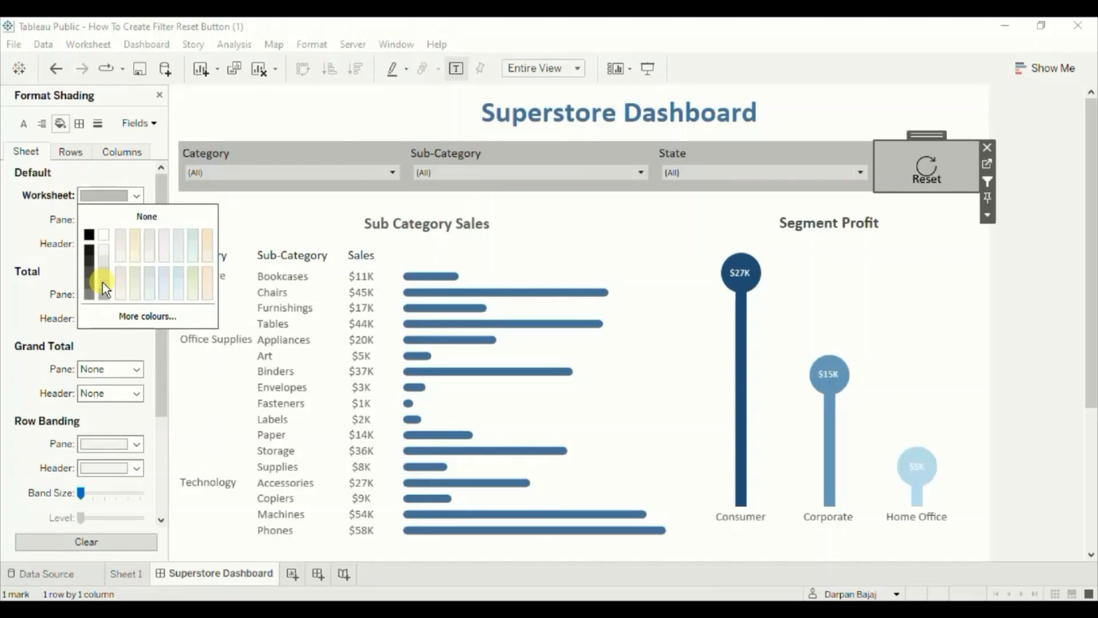
Step: Deselect the reset sheet and click the reset button twice to check it still works
left_click(1017, 140)
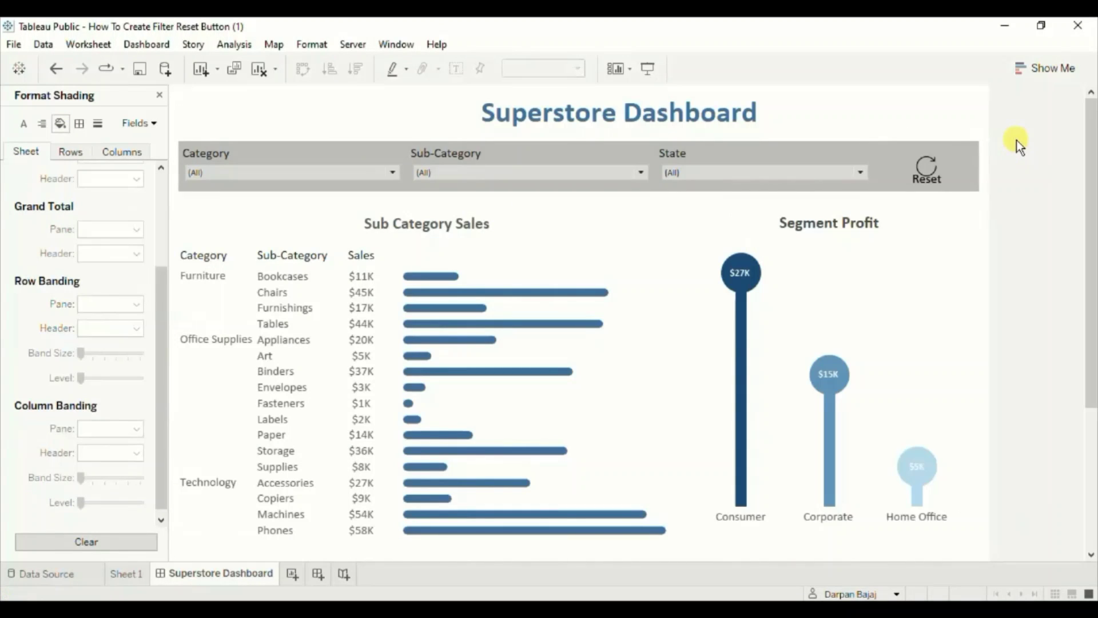
left_click(926, 172)
left_click(932, 186)
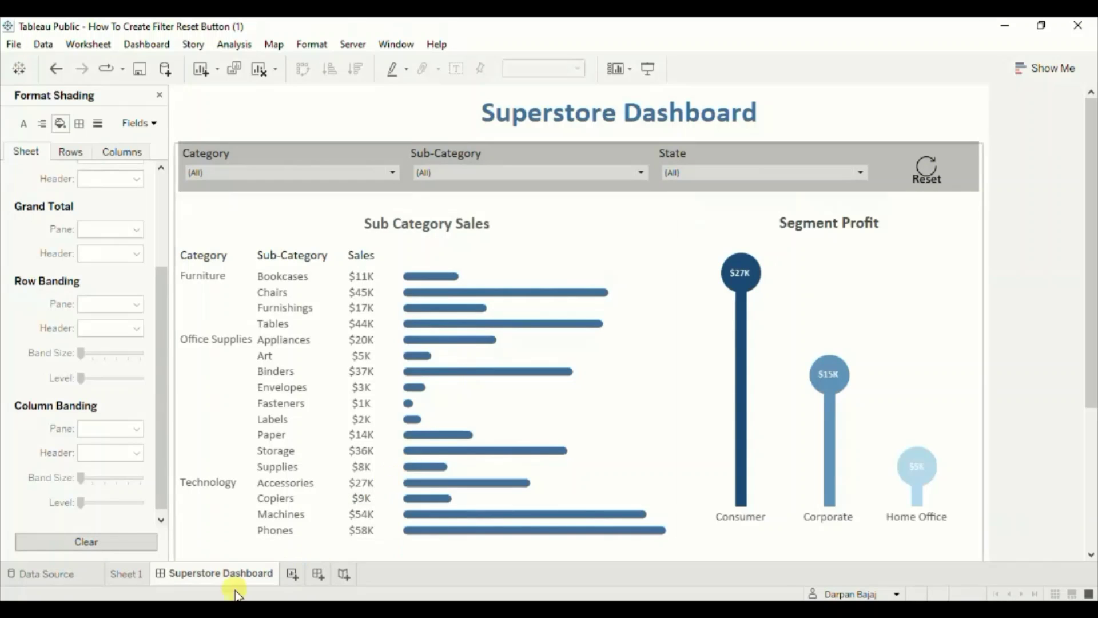
Step: Shrink Sheet 1's reset icon slightly with the Size slider, then return to the dashboard and select Segment Profit
left_click(117, 572)
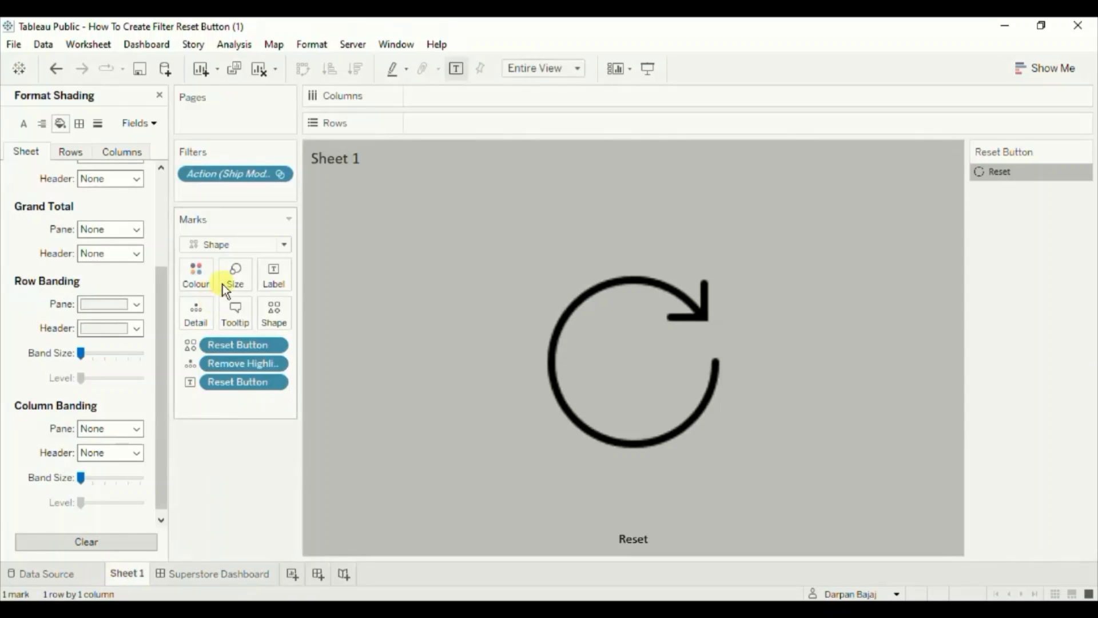
left_click(231, 270)
left_click_drag(263, 314, 257, 315)
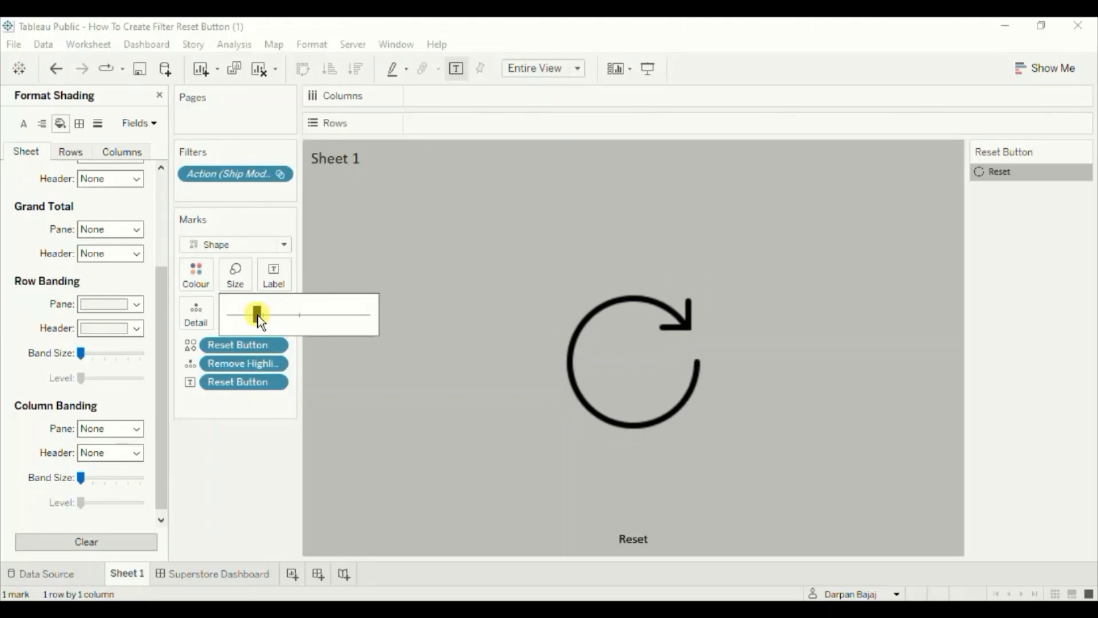
left_click(191, 575)
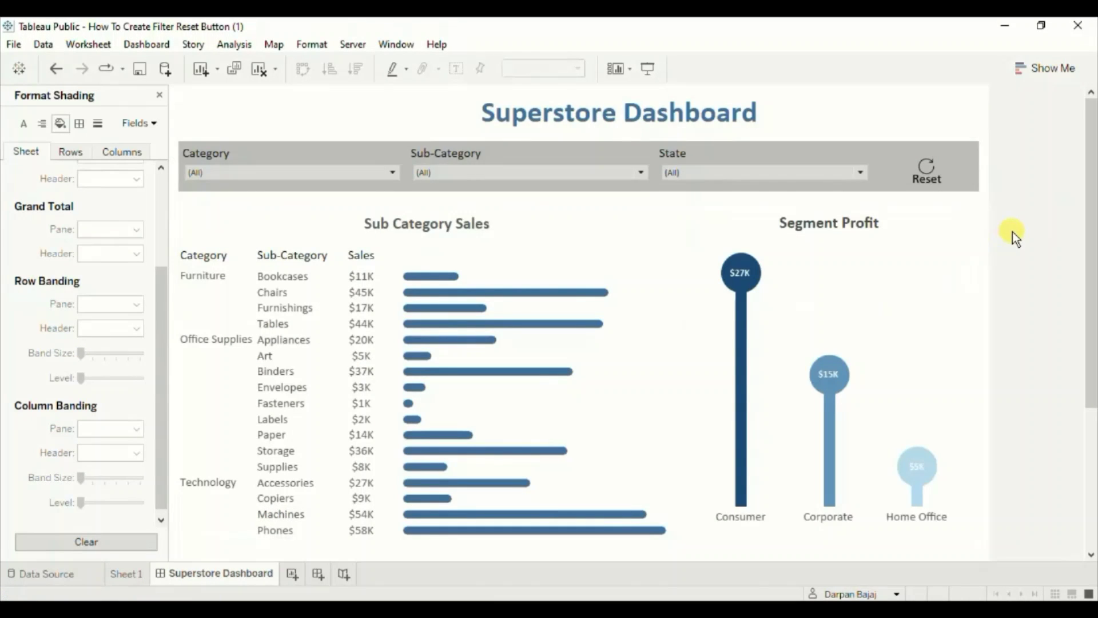
left_click(875, 311)
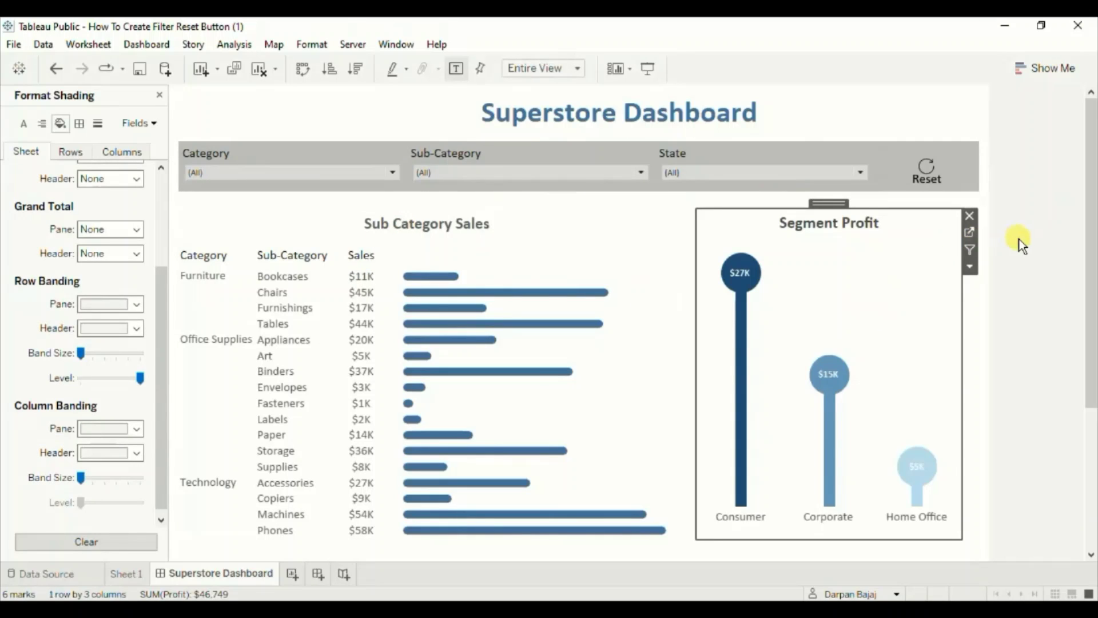